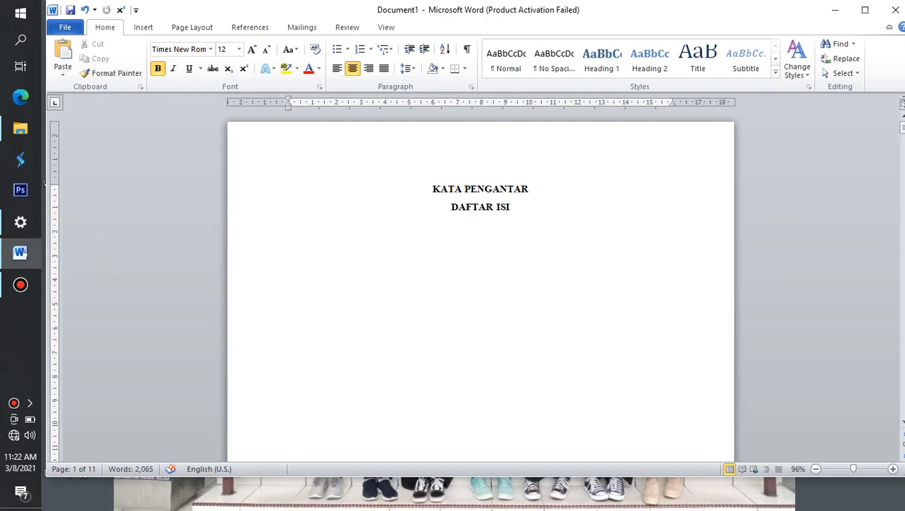
Show the navigation pane for the document and clear the search text so the heading list is displayed
key("ctrl+f")
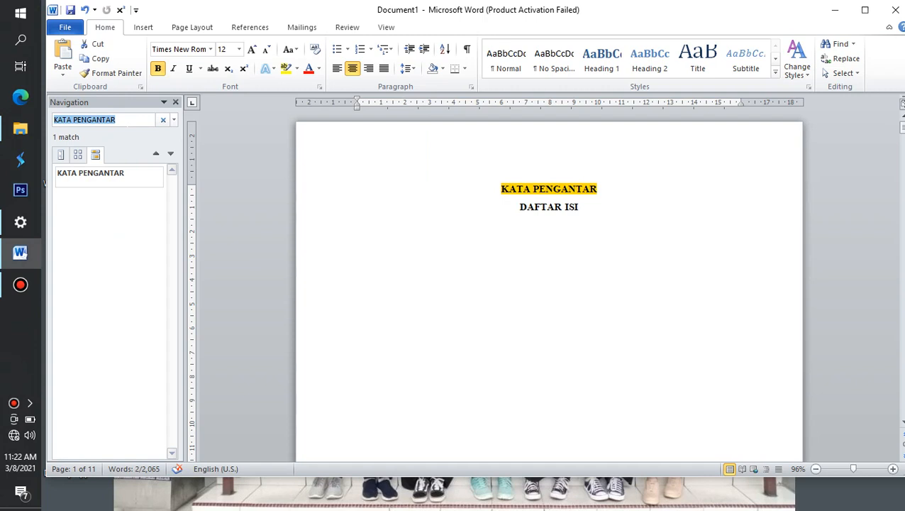
left_click(597, 189)
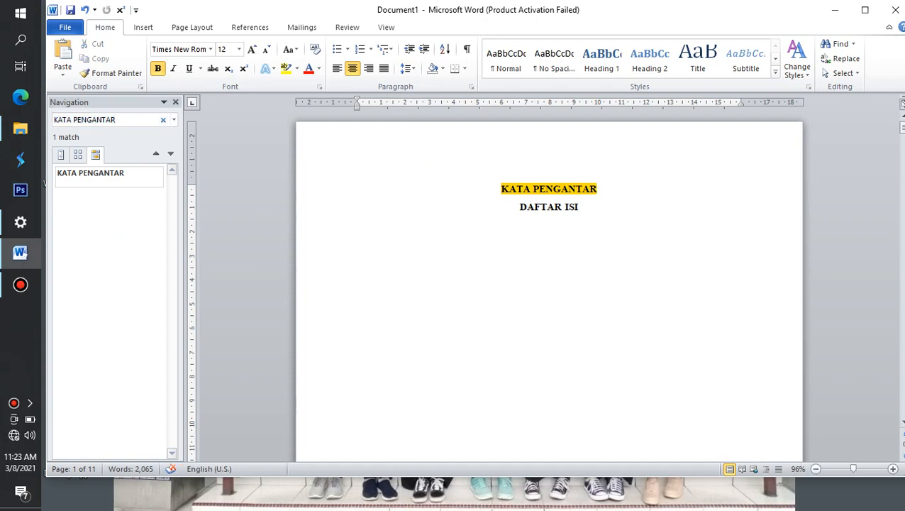
left_click(163, 119)
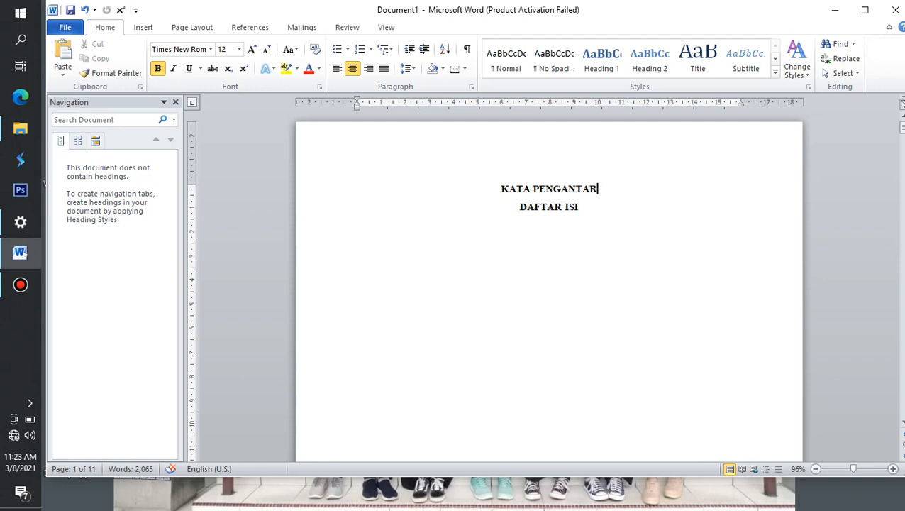
key("ctrl+shift+Left")
key("ctrl+shift+Left")
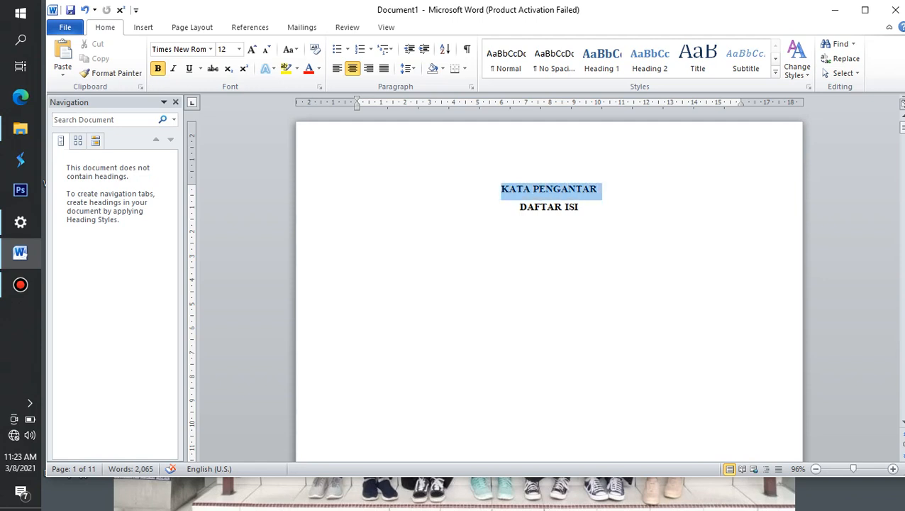
key("shift+Right")
key("shift+Right")
key("shift+Right")
key("shift+Right")
key("shift+Right")
key("shift+Right")
key("shift+Right")
key("shift+Right")
key("shift+Right")
key("shift+Right")
key("shift+Right")
key("shift+Right")
key("shift+Right")
key("shift+Right")
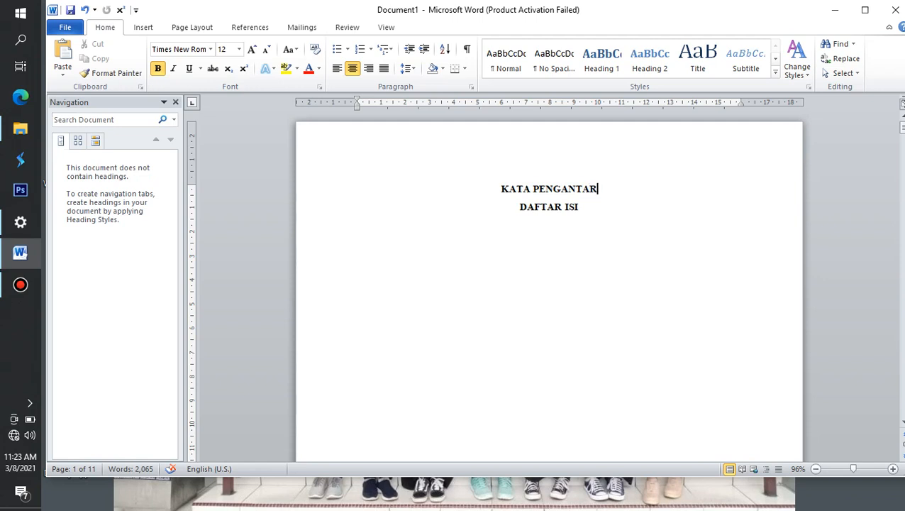
Update the Heading 1 style to match the formatting of the KATA PENGANTAR title on the first page
key("shift+Home")
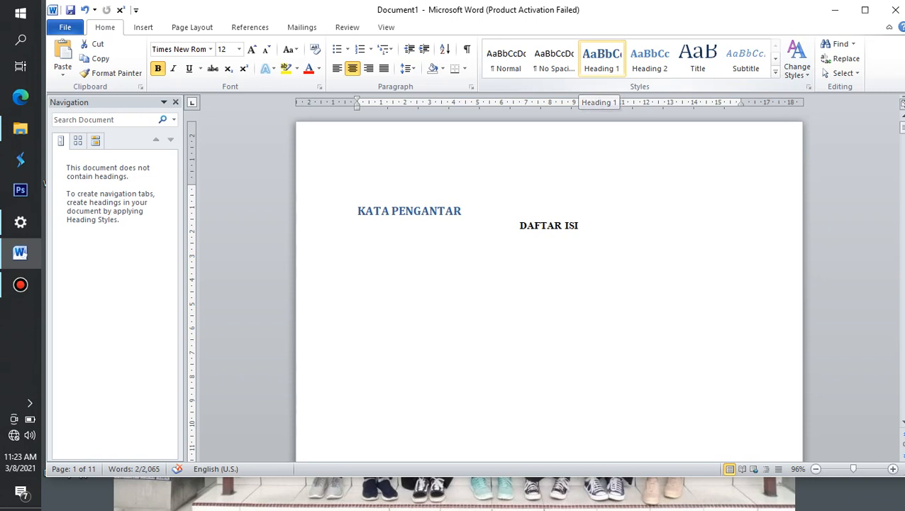
right_click(602, 71)
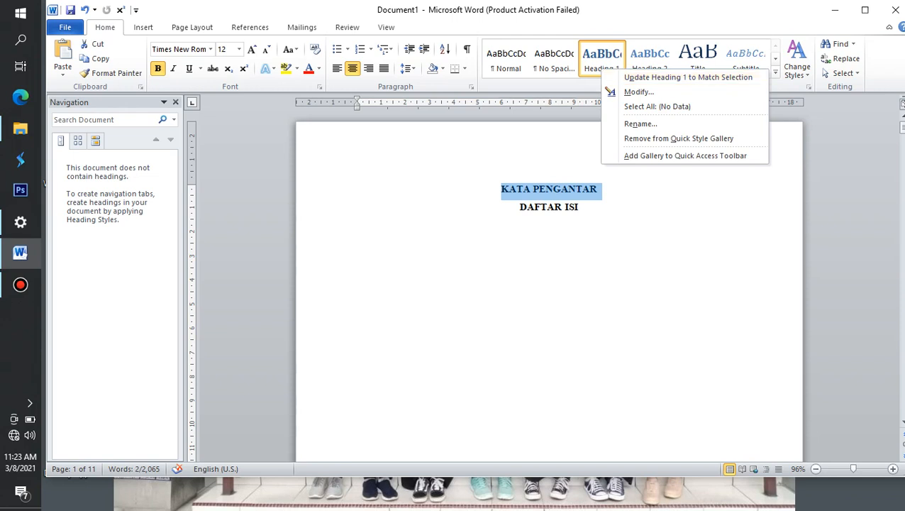
left_click(639, 93)
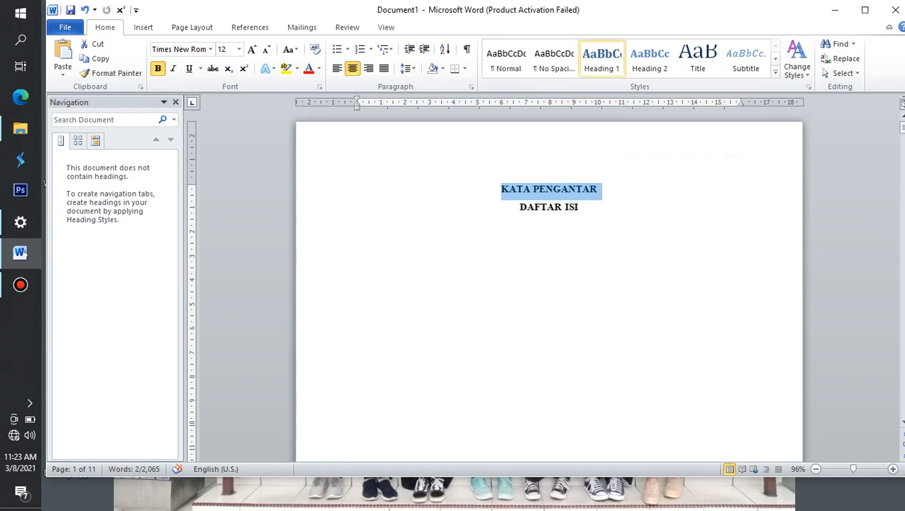
left_click(601, 58)
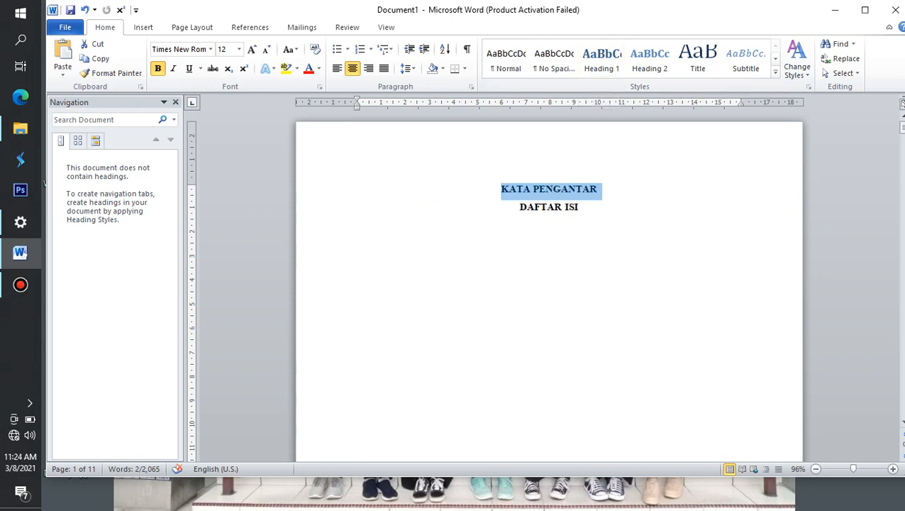
right_click(605, 61)
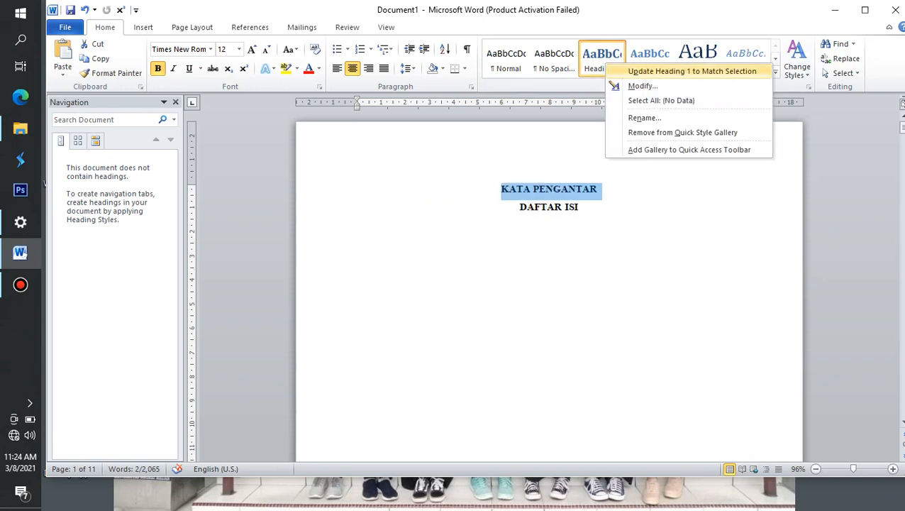
left_click(692, 71)
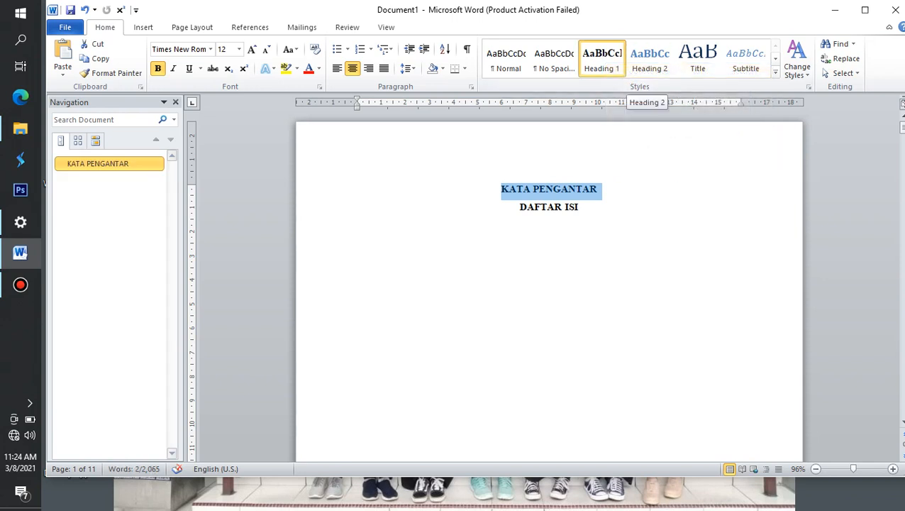
Apply the Heading 1 style to the DAFTAR ISI title below KATA PENGANTAR
left_click(580, 208)
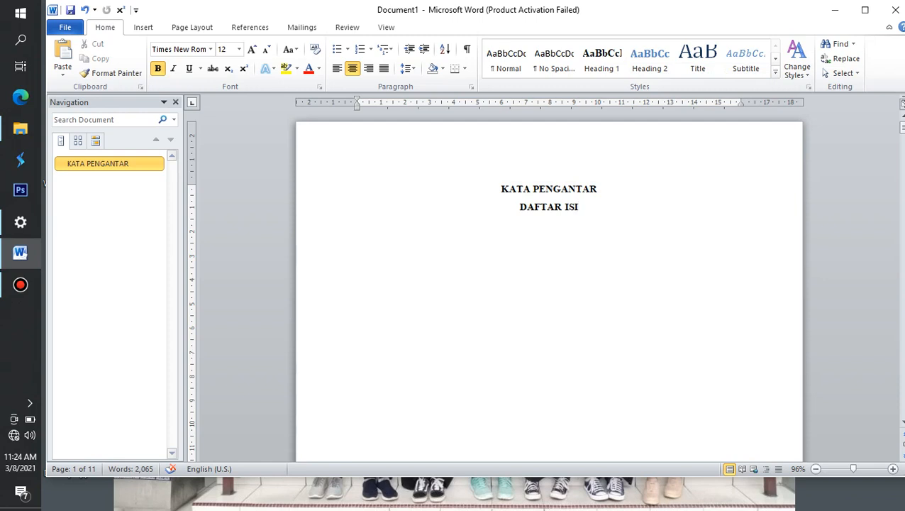
left_click_drag(580, 207, 520, 207)
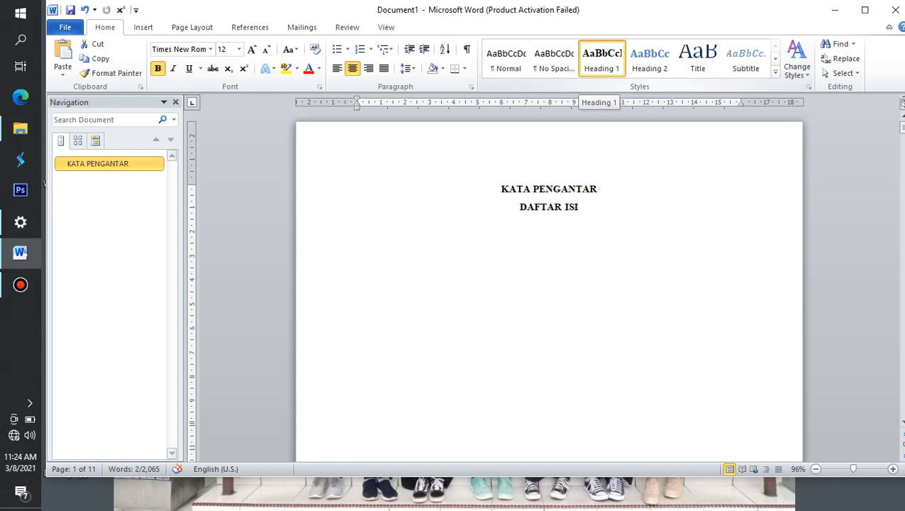
left_click(602, 57)
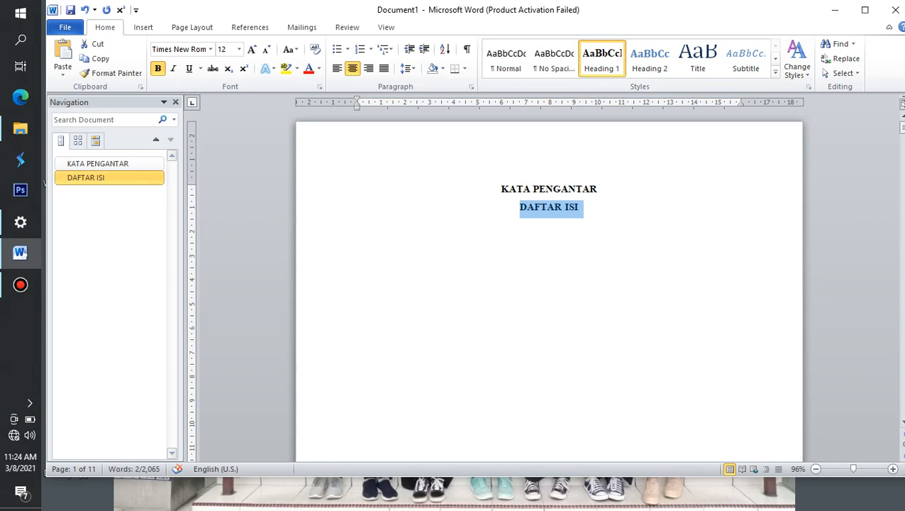
Apply the Heading 1 style to the BAB I PENDAHULUAN chapter title on page 2
left_click_drag(904, 127, 903, 156)
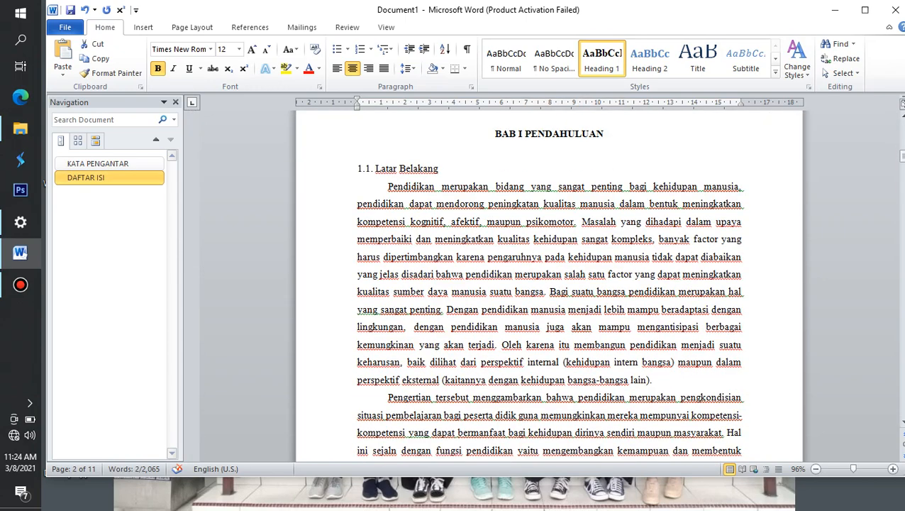
left_click(605, 134)
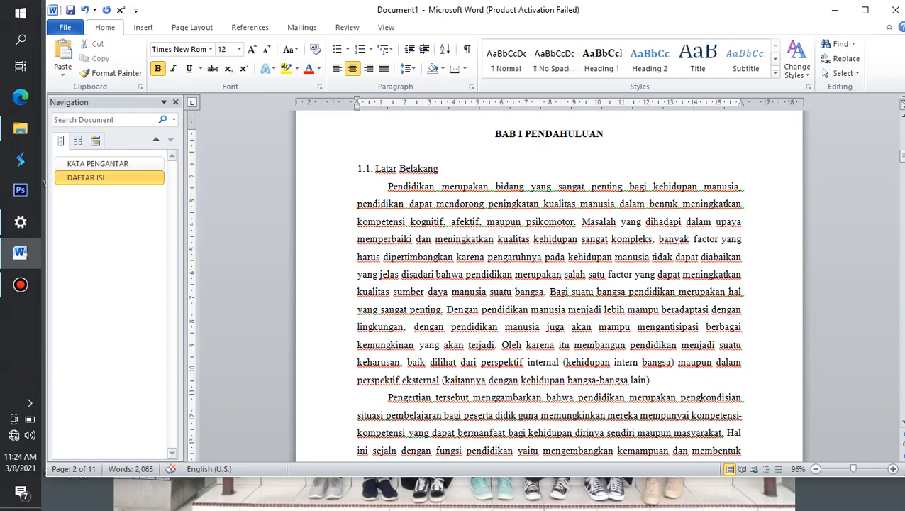
left_click_drag(605, 134, 496, 134)
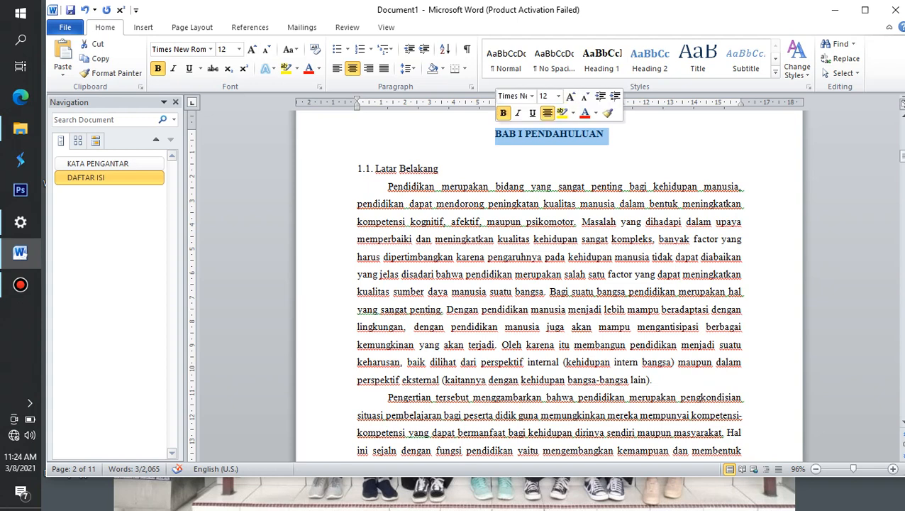
left_click(601, 60)
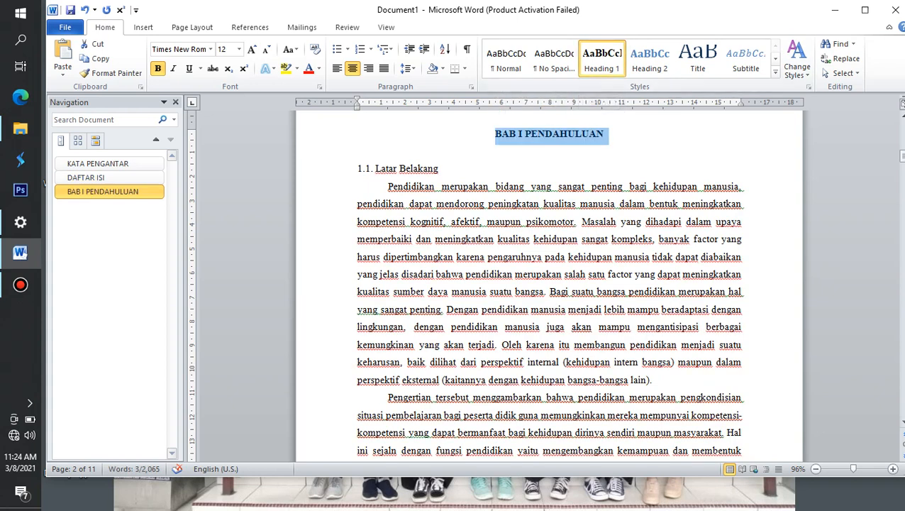
Update the Heading 2 style to match the formatting of the numbered subheading 1.1. Latar Belakang
left_click(439, 169)
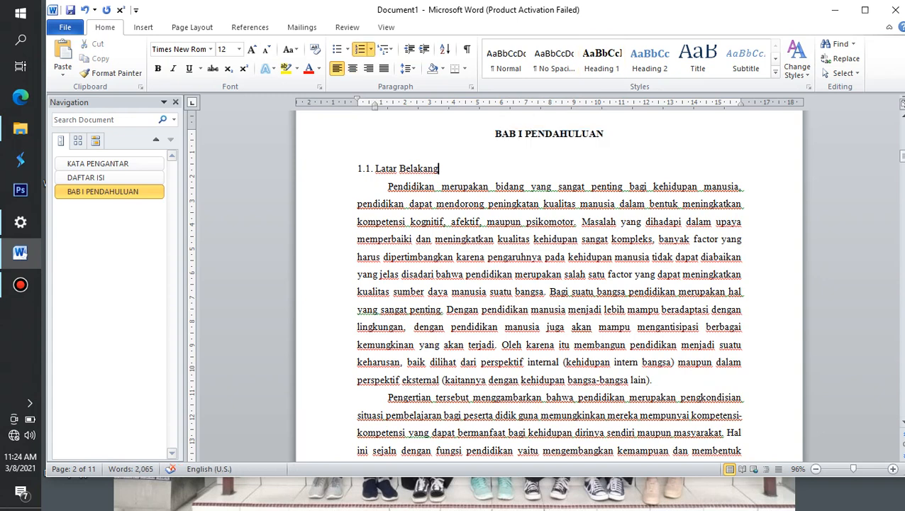
key("shift+Home")
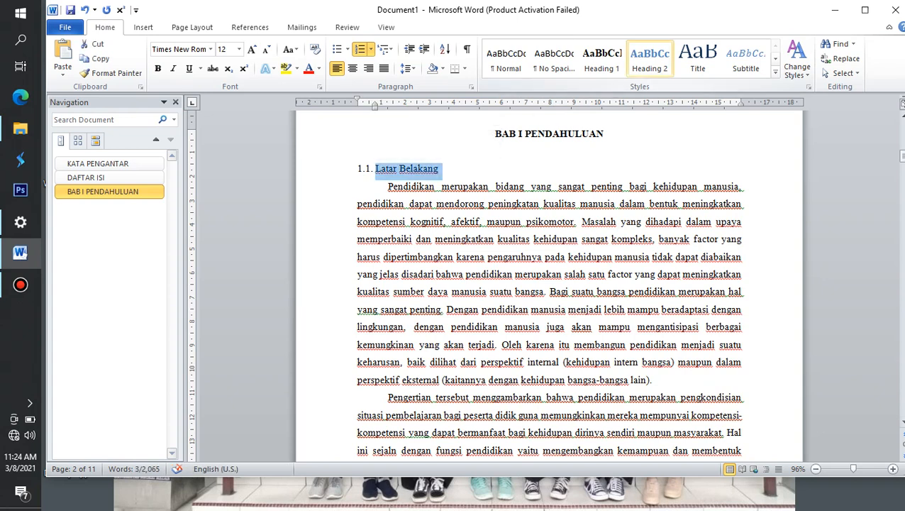
left_click(650, 59)
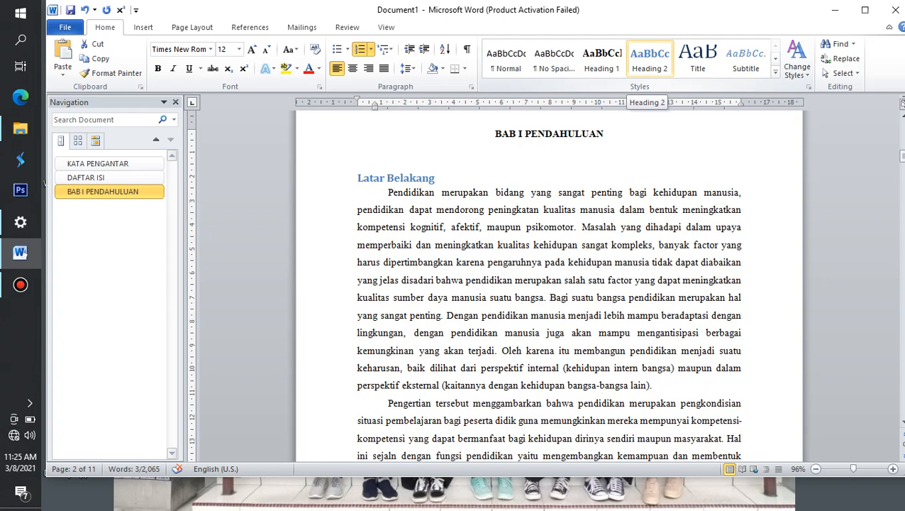
right_click(642, 71)
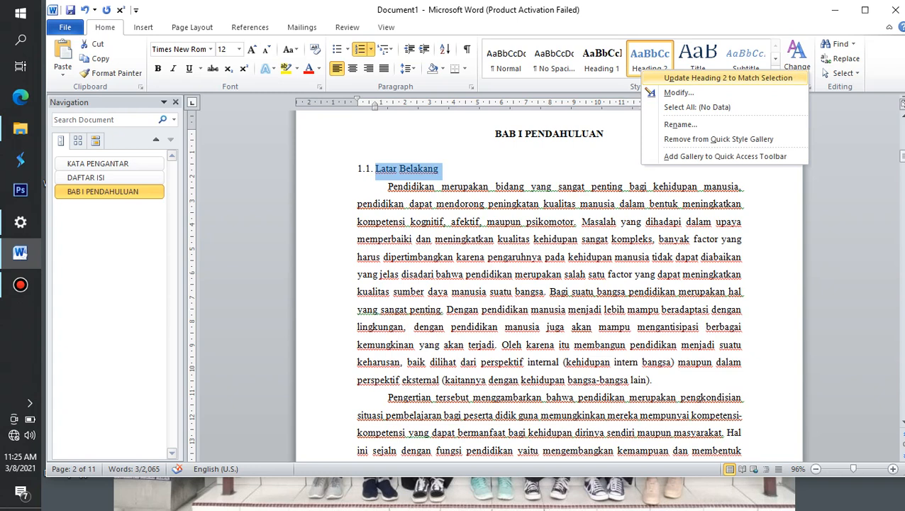
left_click(717, 78)
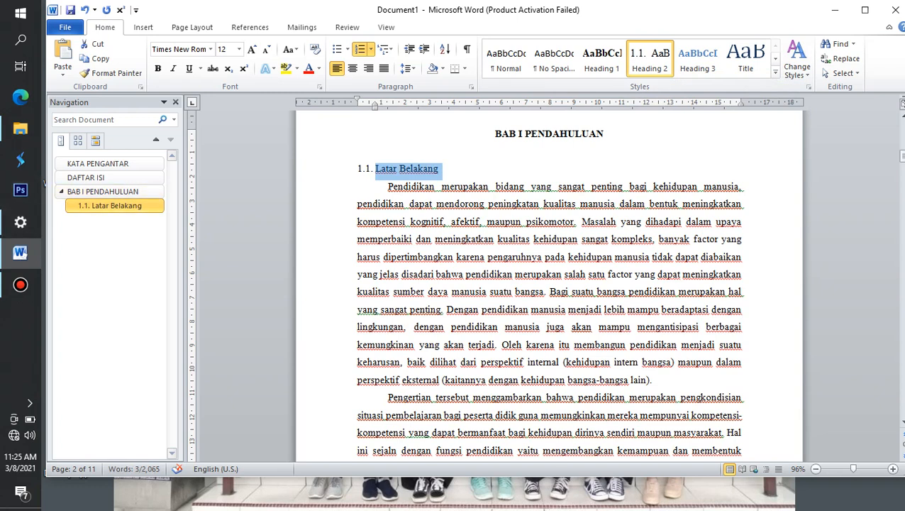
Apply the Heading 2 style to the Tujuan Penulisan CBR subheading on page 3
left_click_drag(903, 156, 904, 187)
left_click(486, 398)
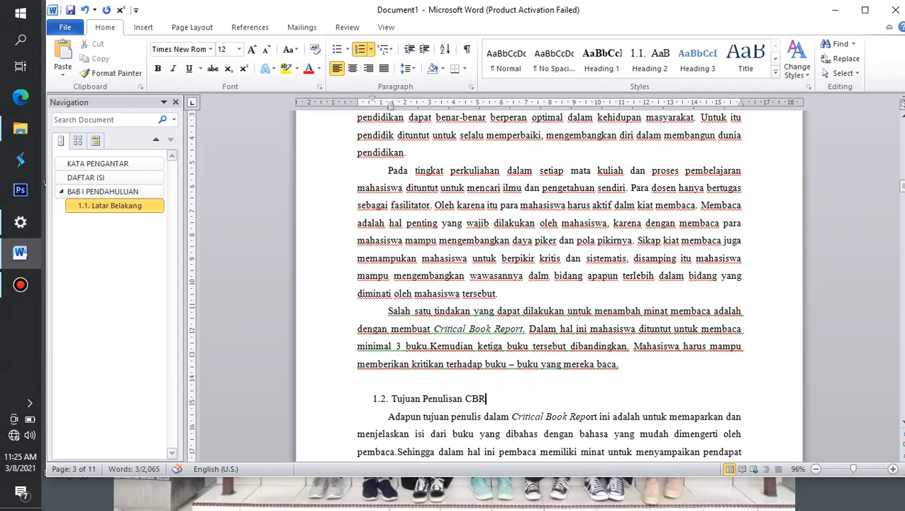
key("shift+Home")
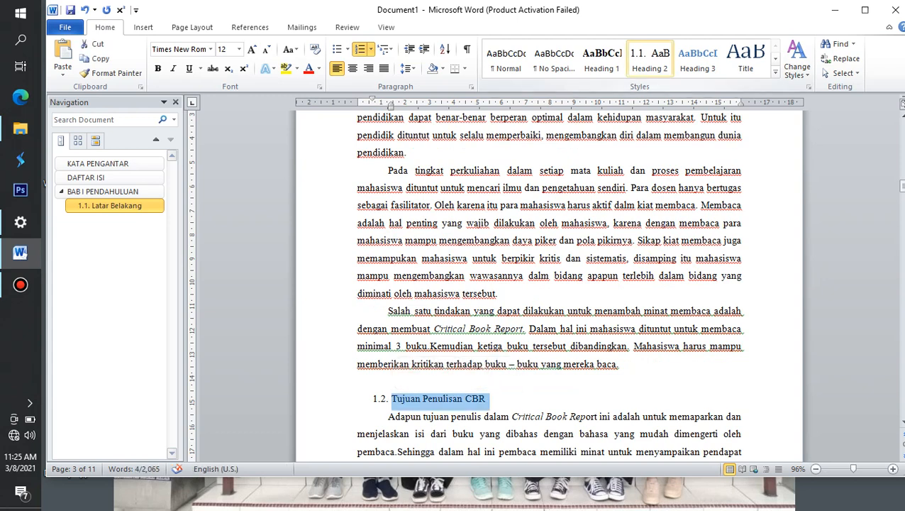
left_click(650, 59)
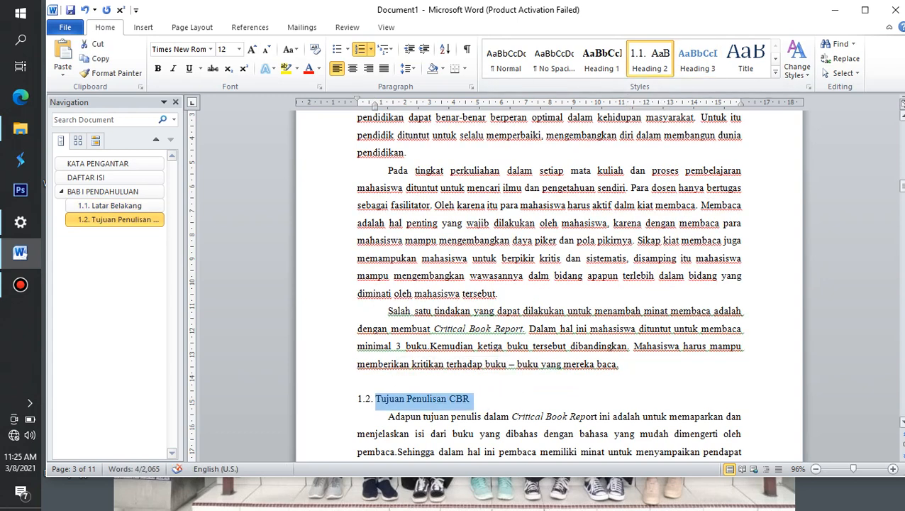
Apply the Heading 2 style to the Manfaat CBR subheading on page 4
left_click_drag(902, 186, 902, 207)
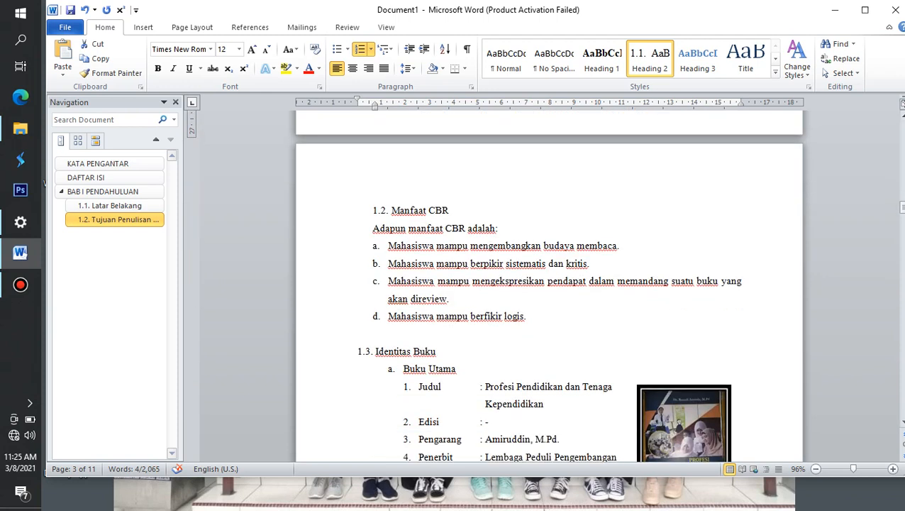
left_click(449, 210)
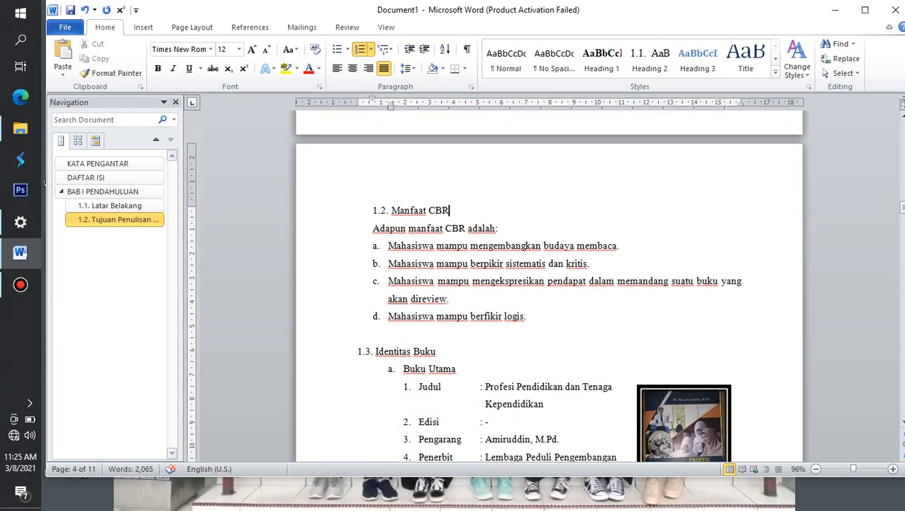
left_click_drag(449, 211, 391, 211)
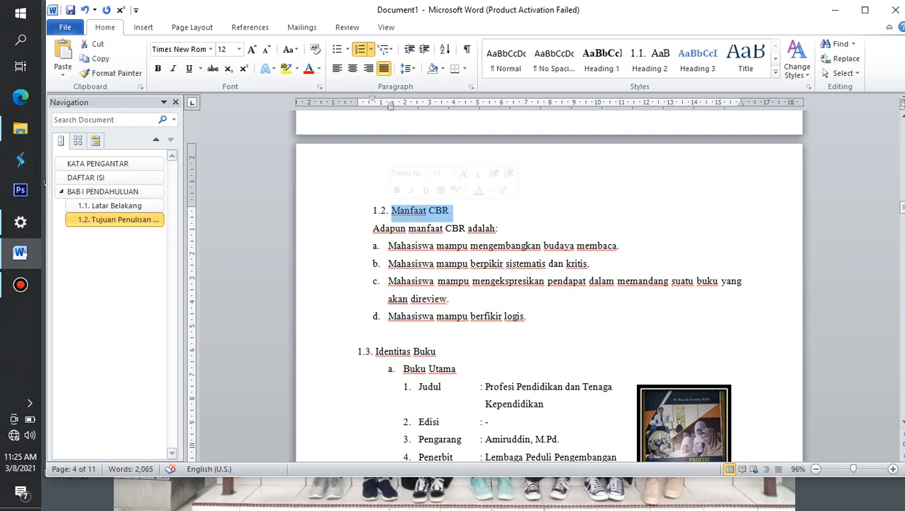
left_click(650, 58)
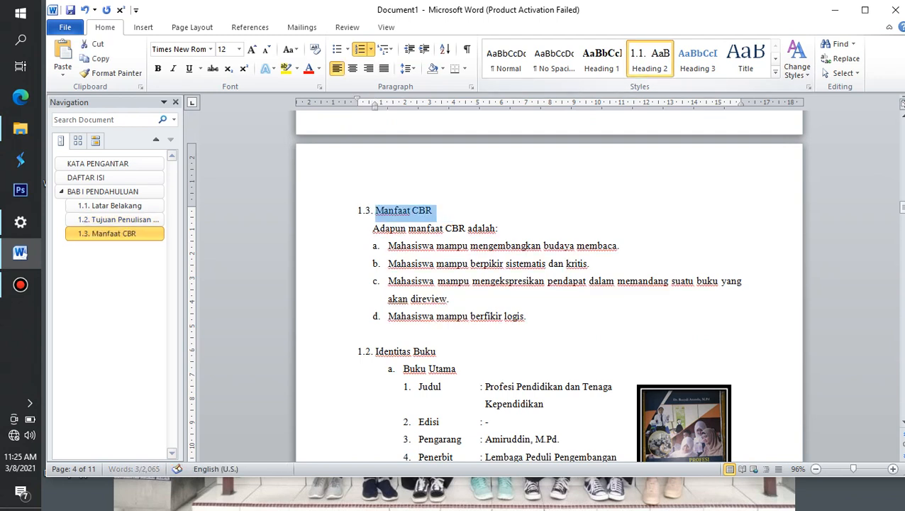
Apply the Heading 2 style to the Identitas Buku subheading below the Manfaat CBR list
left_click_drag(903, 207, 903, 212)
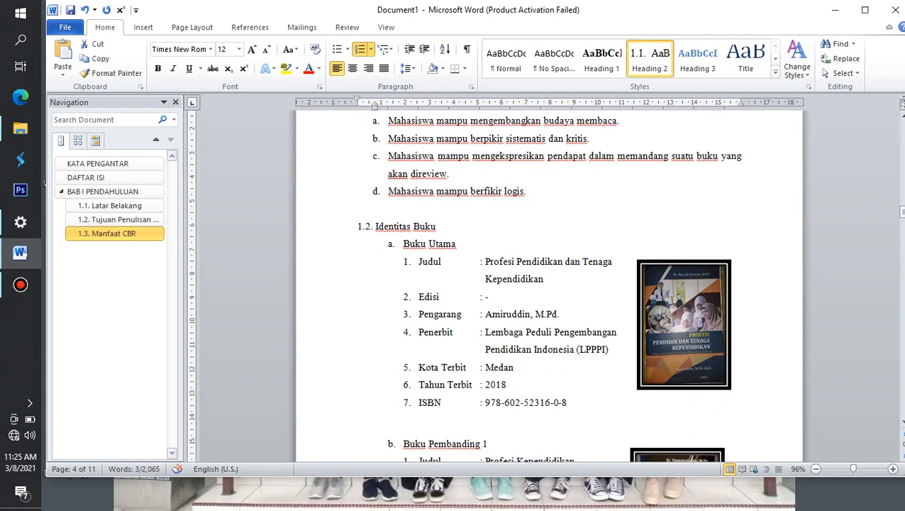
left_click(440, 226)
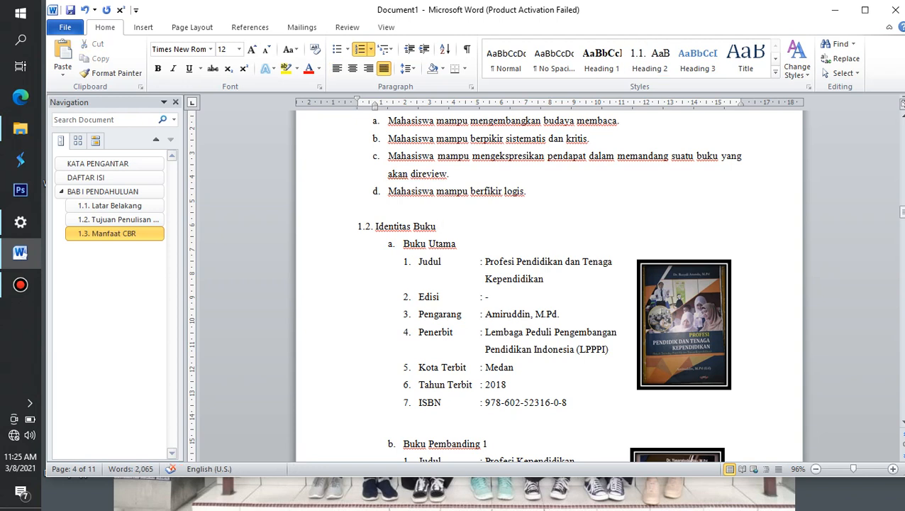
left_click_drag(440, 226, 376, 226)
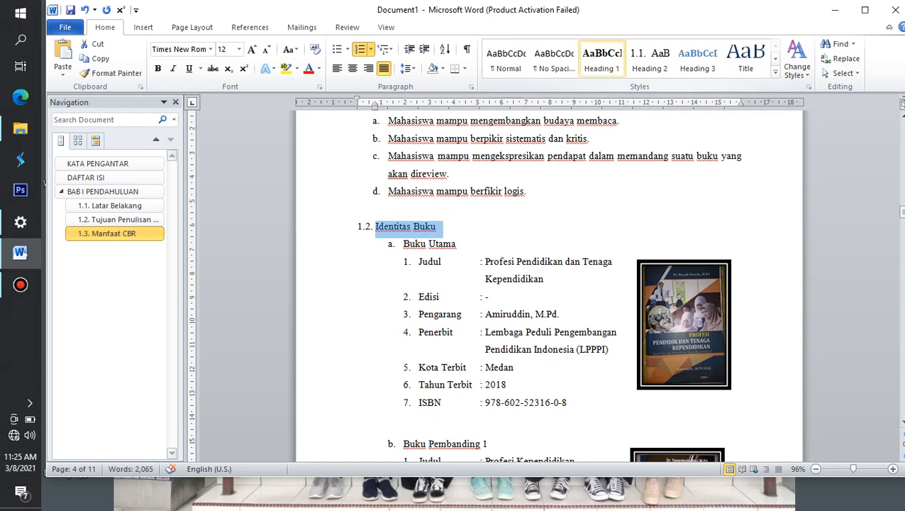
left_click(650, 58)
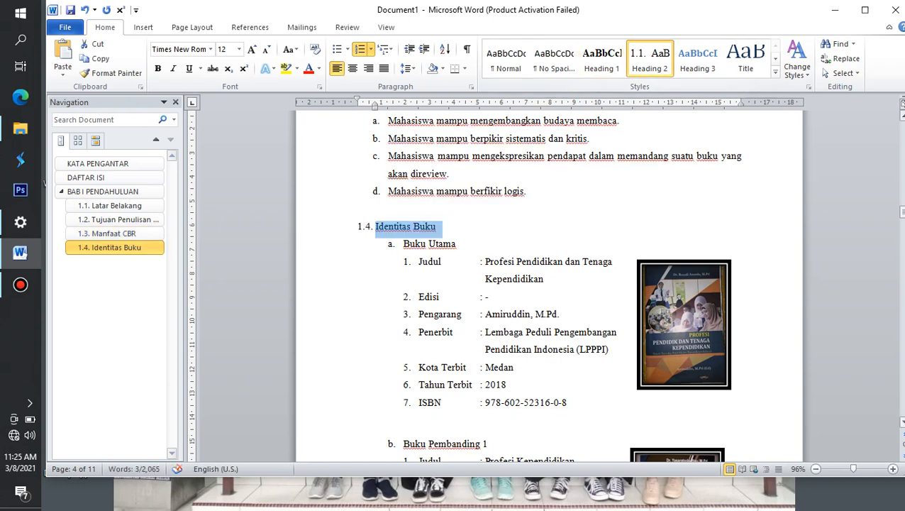
Apply the Heading 1 style to the BAB II PEMBAHASAN chapter title on page 6
left_click_drag(904, 211, 903, 259)
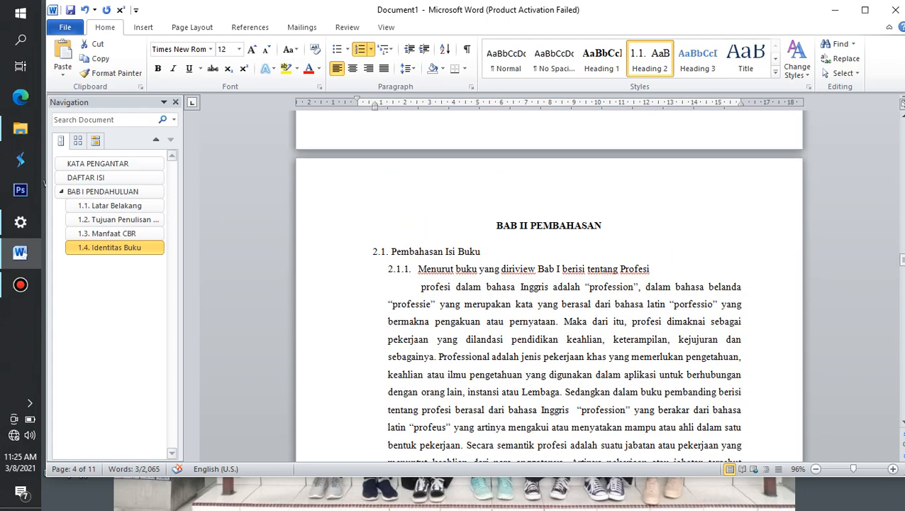
left_click(603, 225)
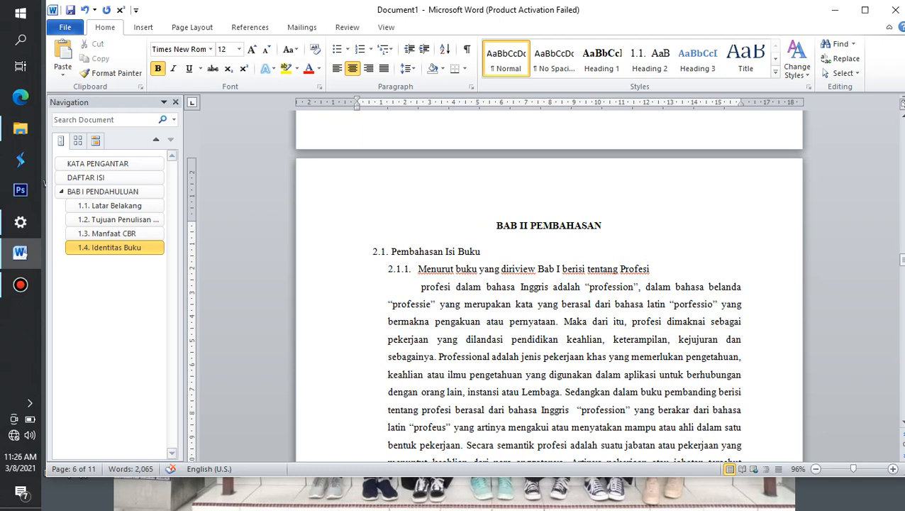
left_click(340, 227)
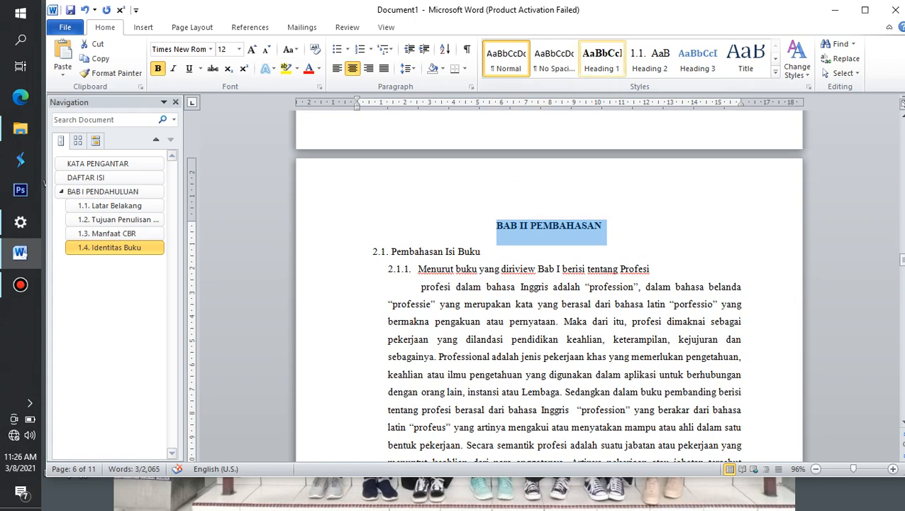
left_click(601, 57)
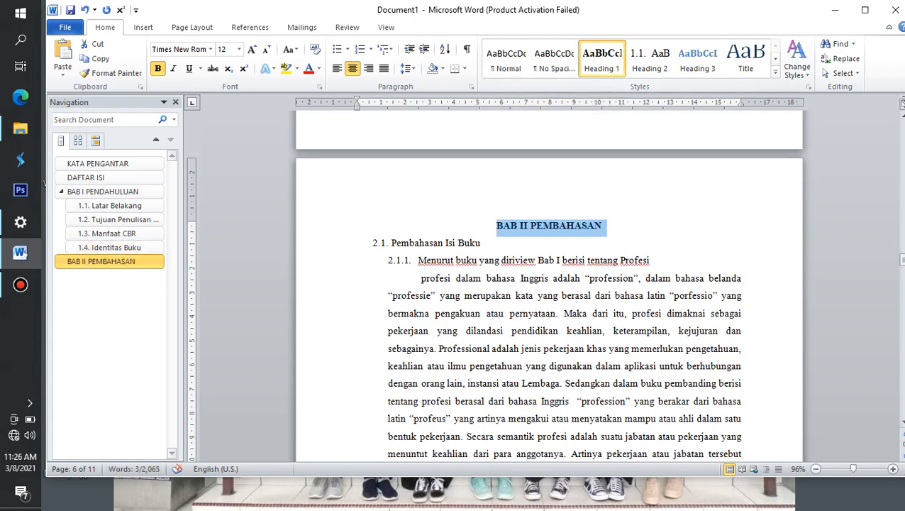
Save the formatting of the 2.1. Pembahasan Isi Buku subheading as a new quick style named SUB BAB 2, based on Heading 2
left_click(481, 242)
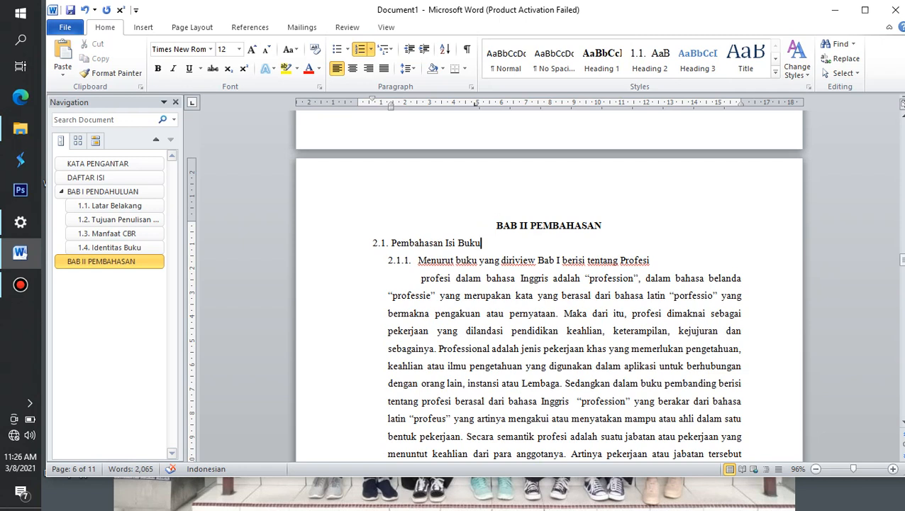
left_click_drag(481, 243, 391, 244)
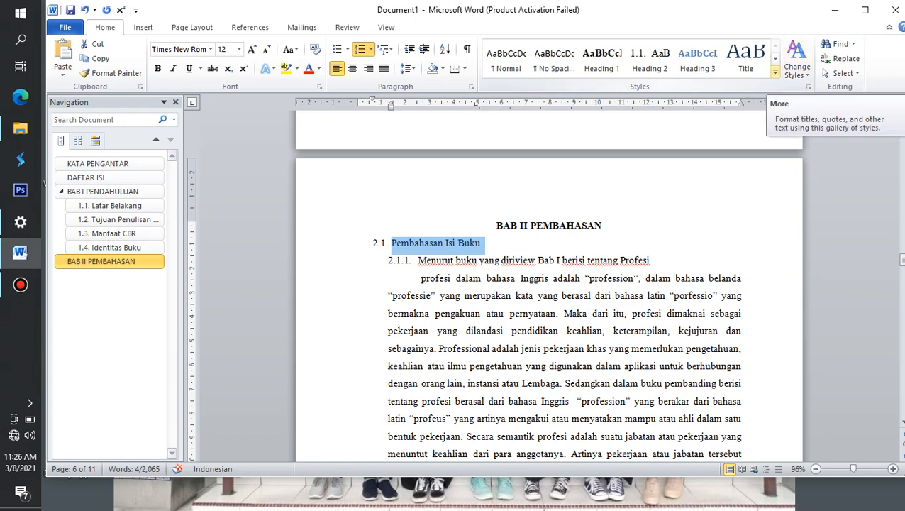
left_click(775, 71)
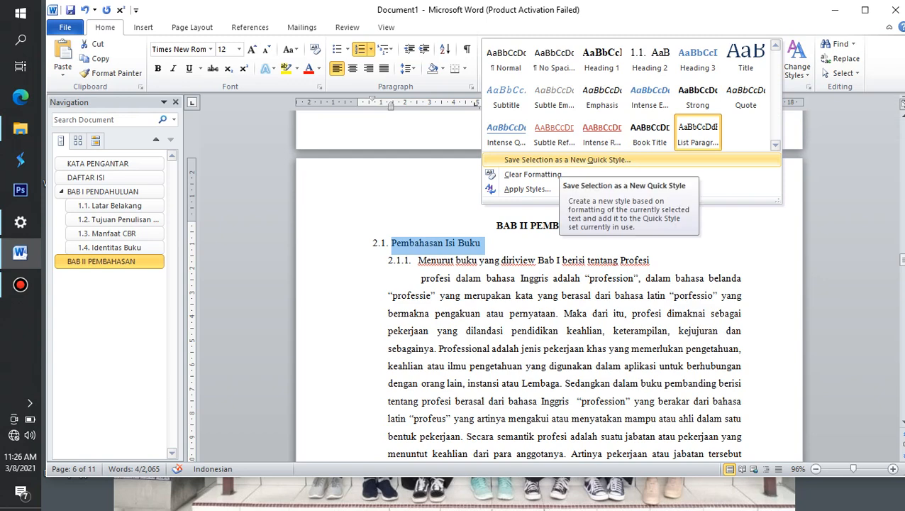
left_click(568, 160)
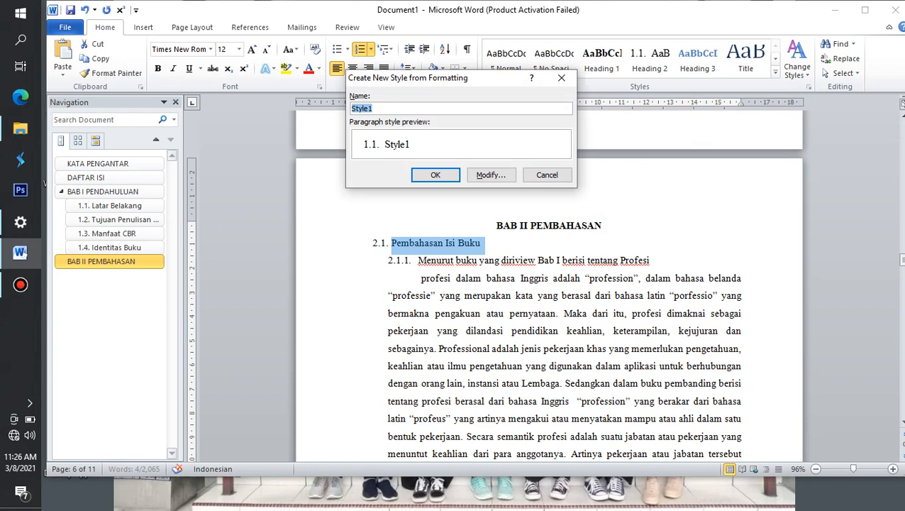
type("SUB BAB 2")
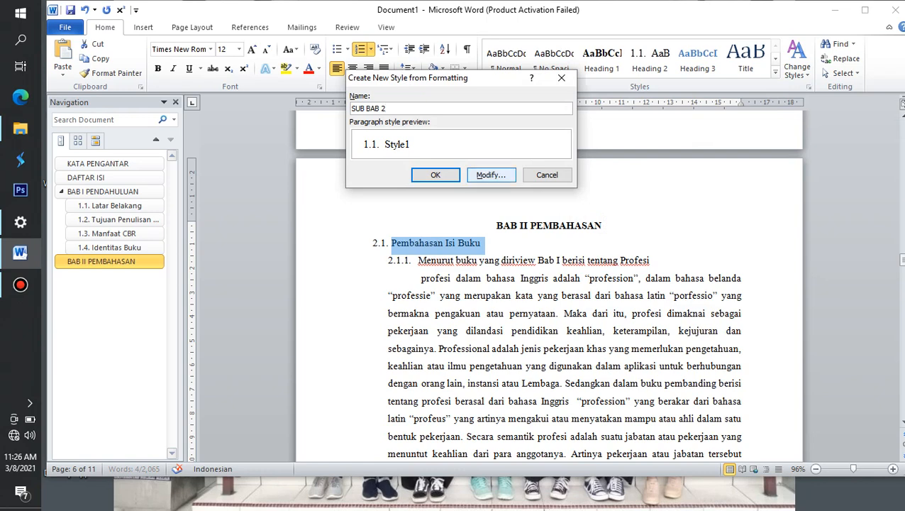
left_click(492, 175)
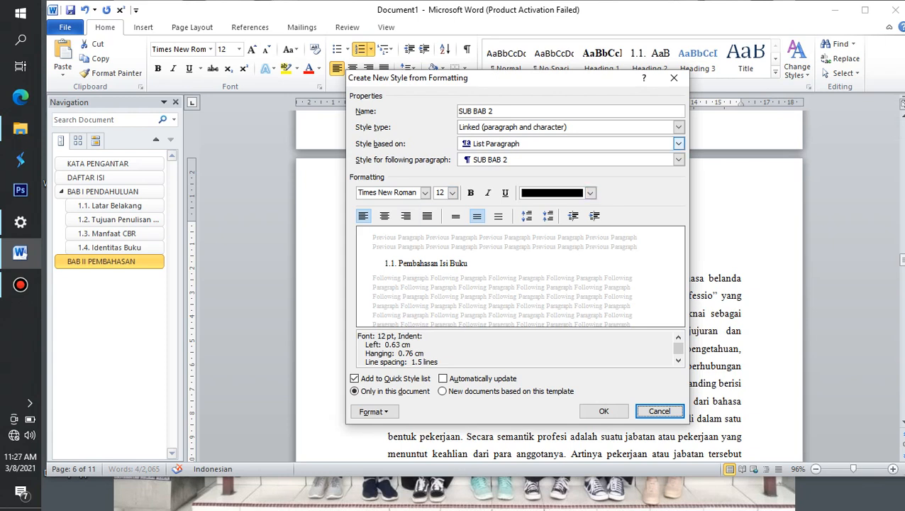
left_click(679, 144)
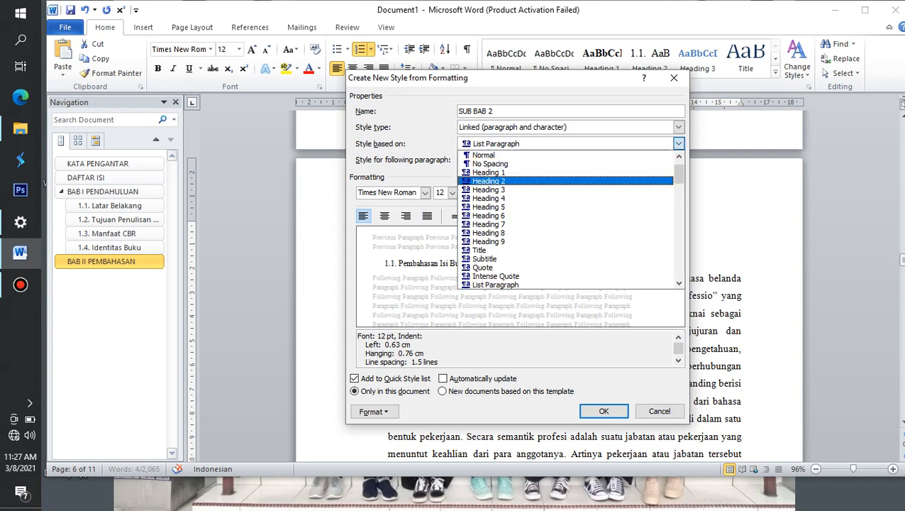
left_click(496, 181)
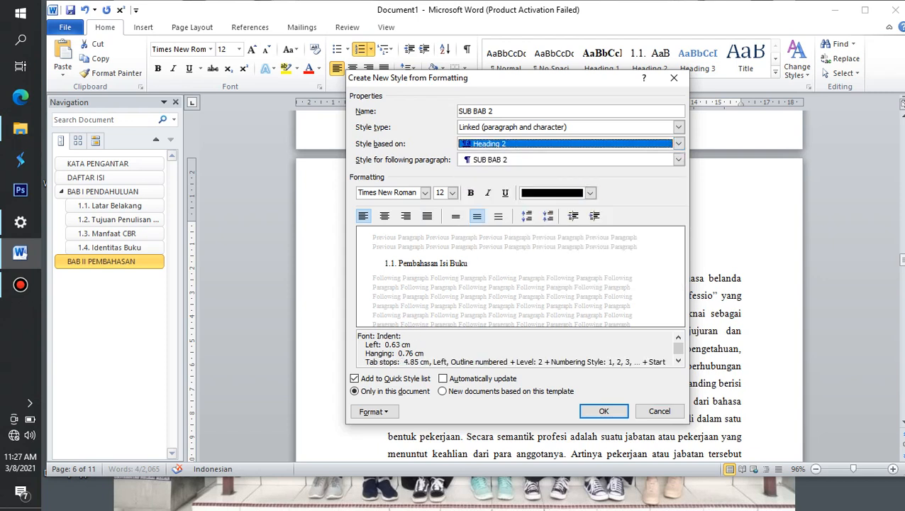
key("Return")
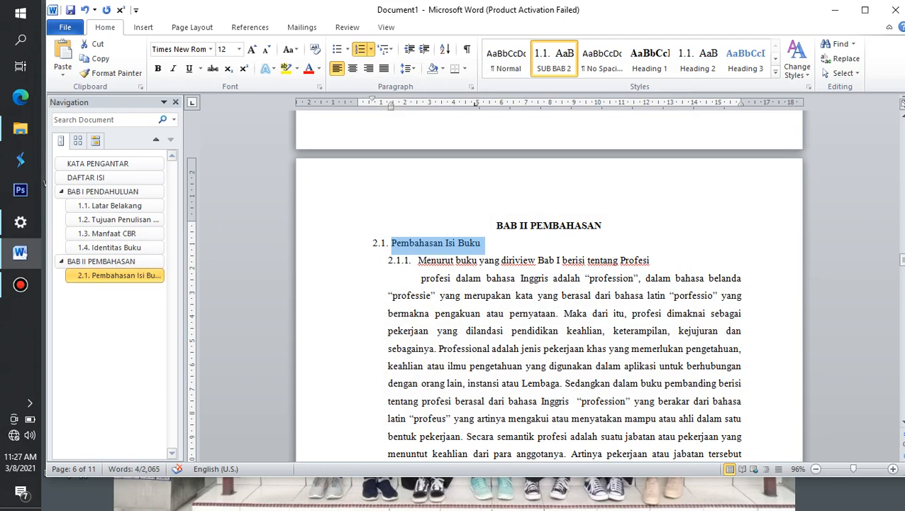
left_click(481, 243)
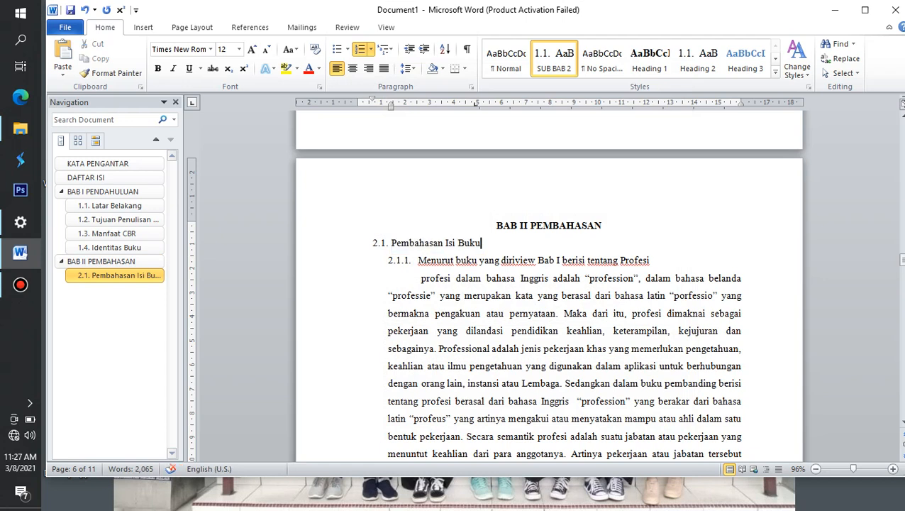
Update the Heading 3 style to match the numbered 2.1.1. subheading about Bab I, Profesi
left_click_drag(650, 261, 417, 260)
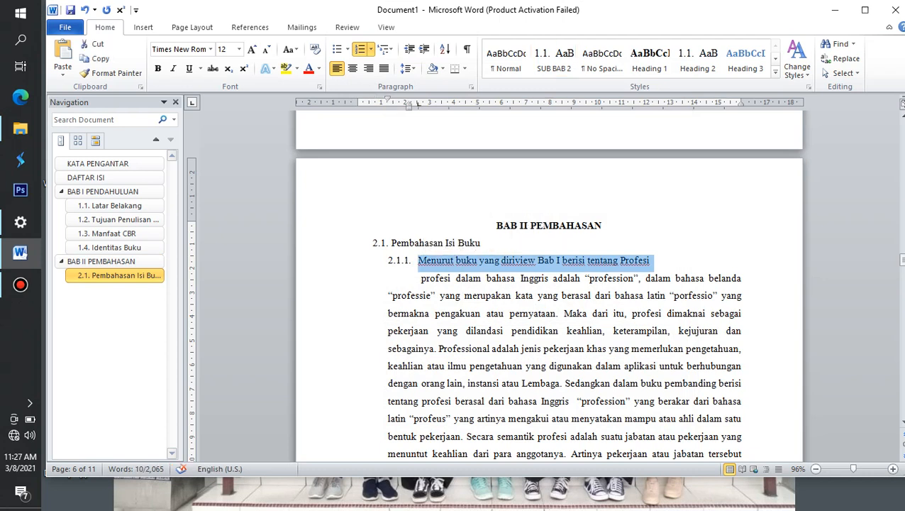
left_click(745, 60)
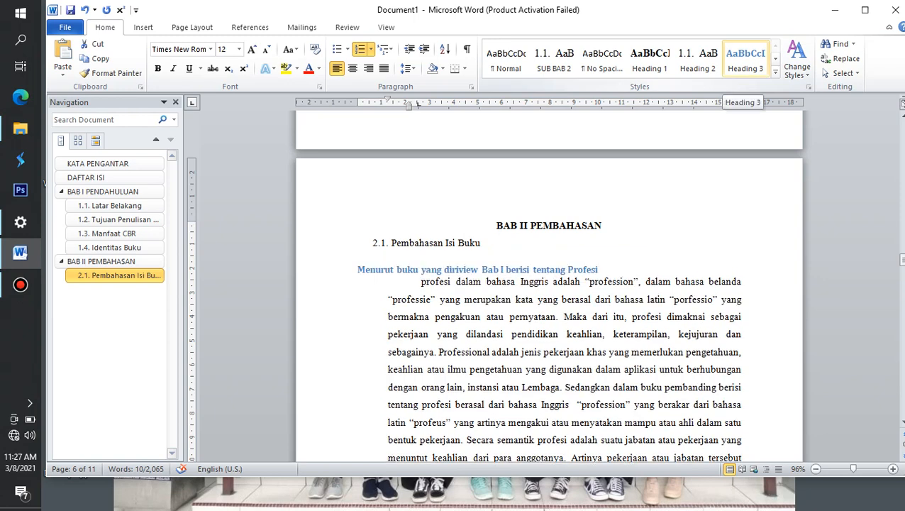
right_click(742, 71)
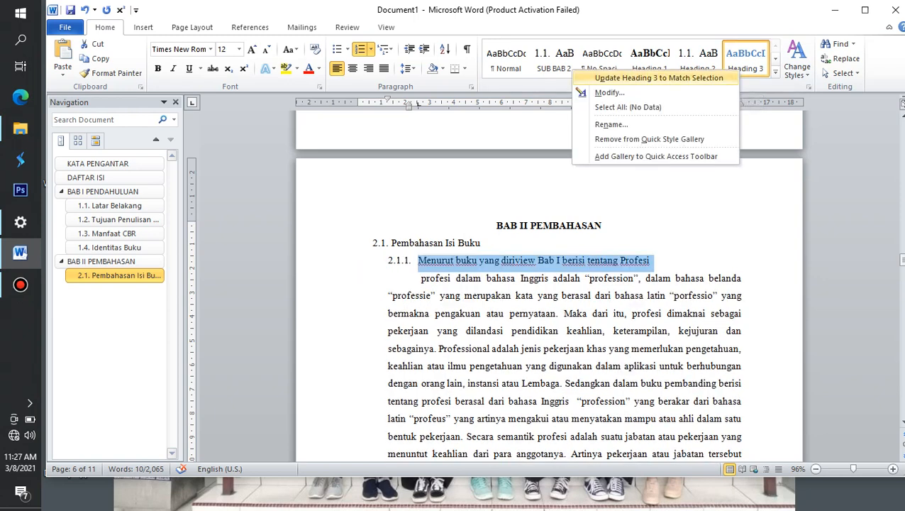
left_click(659, 78)
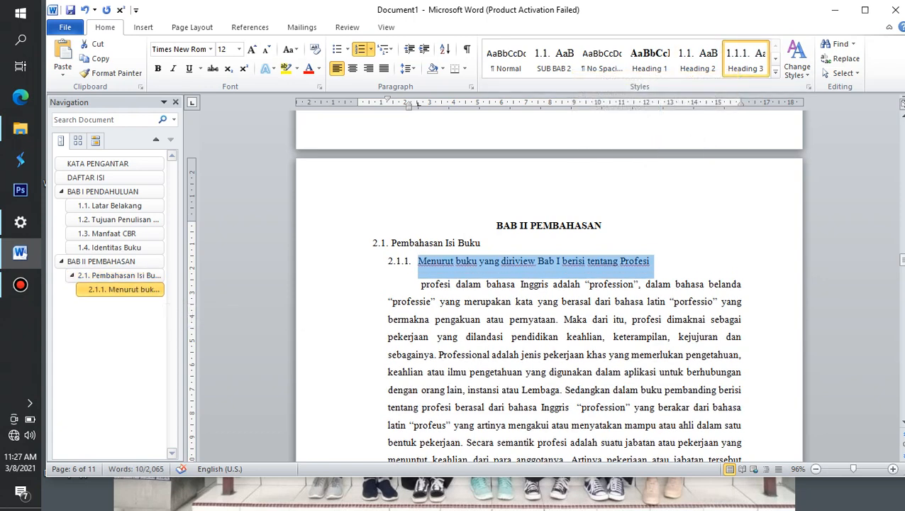
Apply the Heading 3 style to the Bab II (Guru) and Bab III (Kepala Sekolah) subheadings below section 2.1
left_click_drag(901, 260, 901, 271)
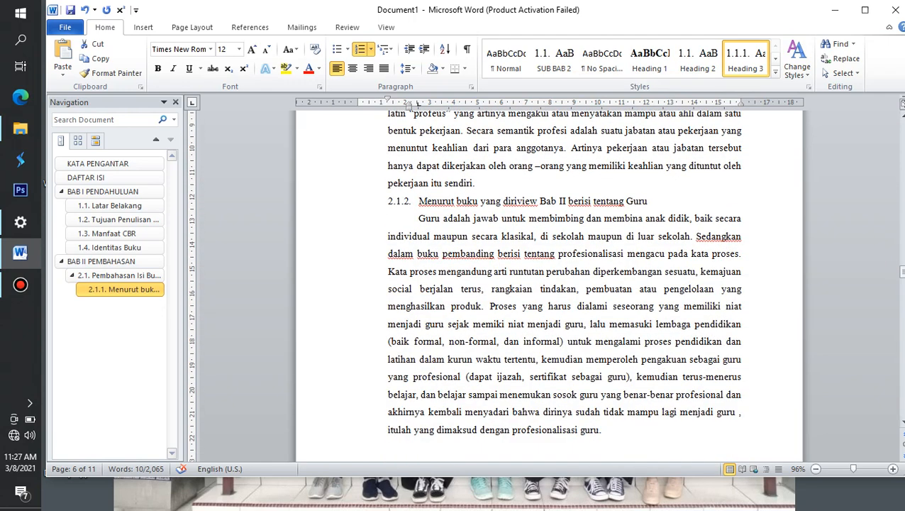
left_click_drag(649, 201, 419, 201)
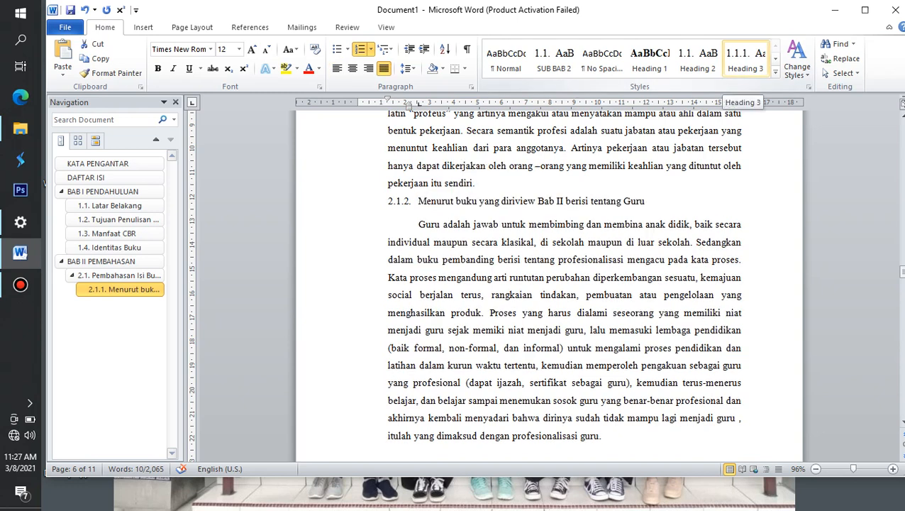
left_click(745, 60)
left_click_drag(901, 270, 901, 289)
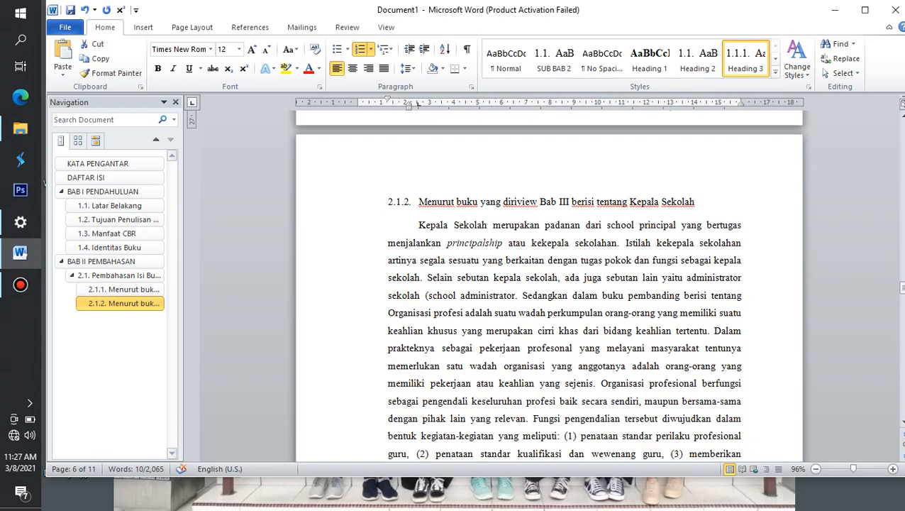
left_click_drag(695, 203, 420, 203)
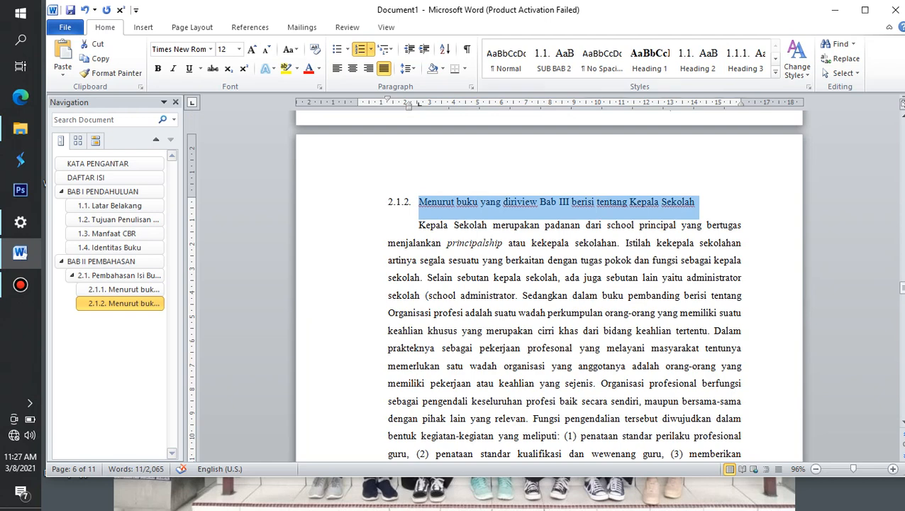
left_click(745, 61)
Apply the Heading 3 style to the Bab IV (Pengawas) and Bab V (Fungsional) subheadings of section 2.1
left_click_drag(901, 288, 902, 298)
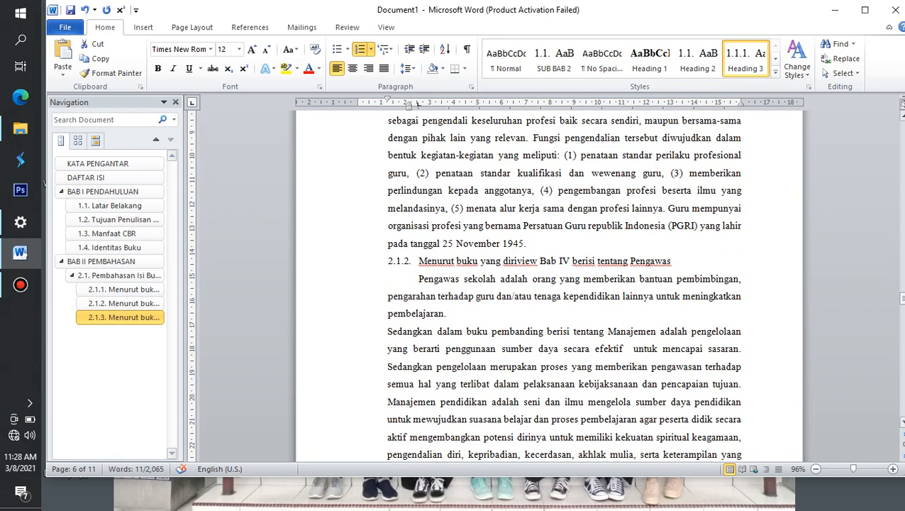
left_click_drag(670, 261, 419, 262)
left_click(745, 58)
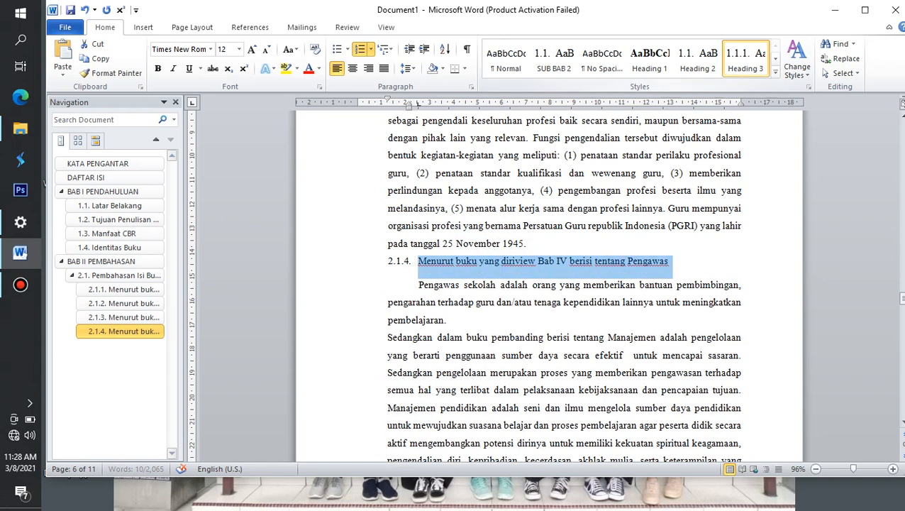
left_click_drag(903, 299, 903, 315)
left_click_drag(674, 204, 419, 204)
left_click(745, 59)
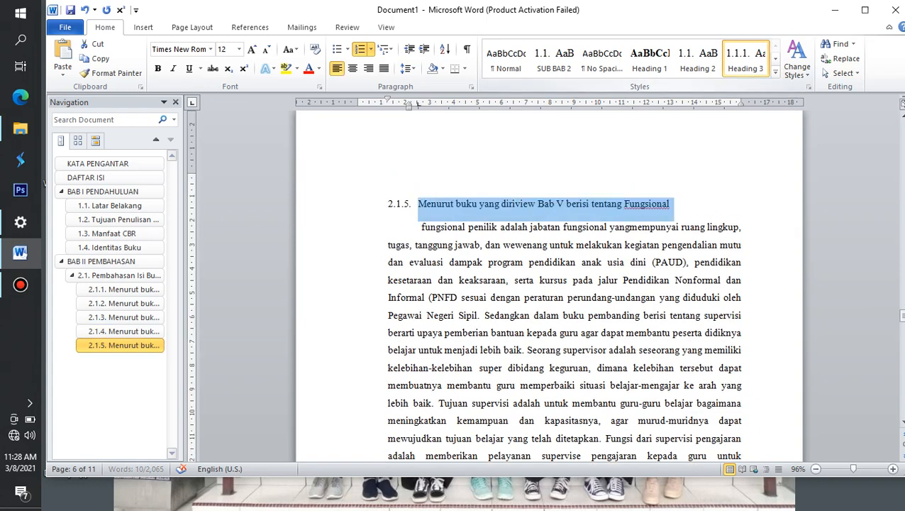
Apply the SUB BAB 2 style to the 2.2. Kelebihan Dan Kekurangan Buku subheading text on page 9, without its colon
left_click_drag(903, 316, 903, 352)
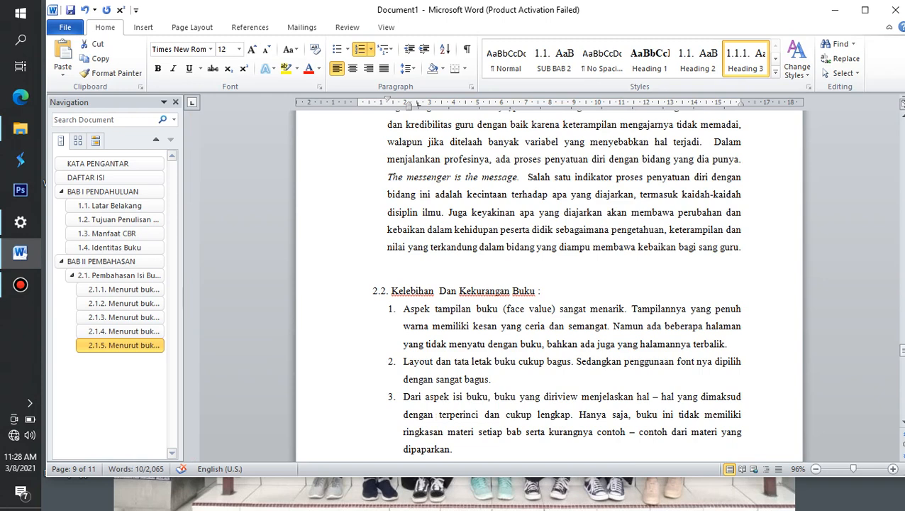
left_click(537, 291)
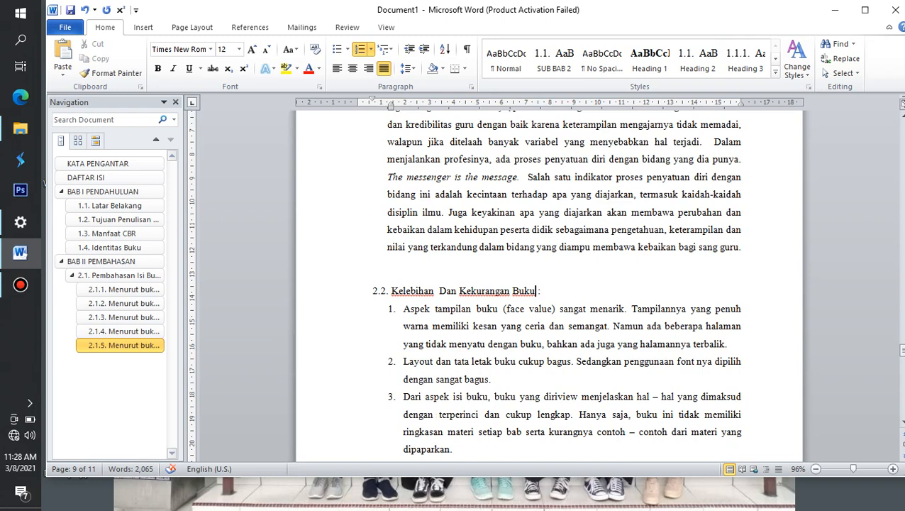
left_click_drag(537, 292, 393, 292)
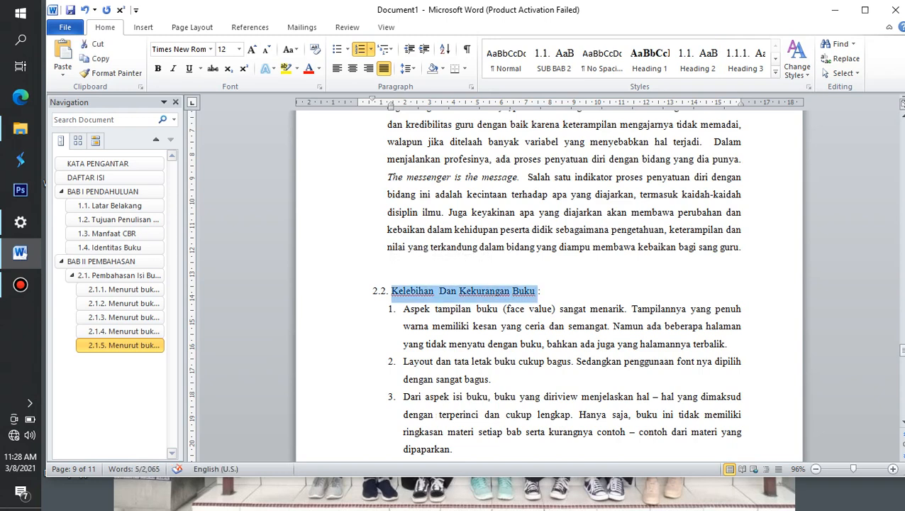
left_click(555, 60)
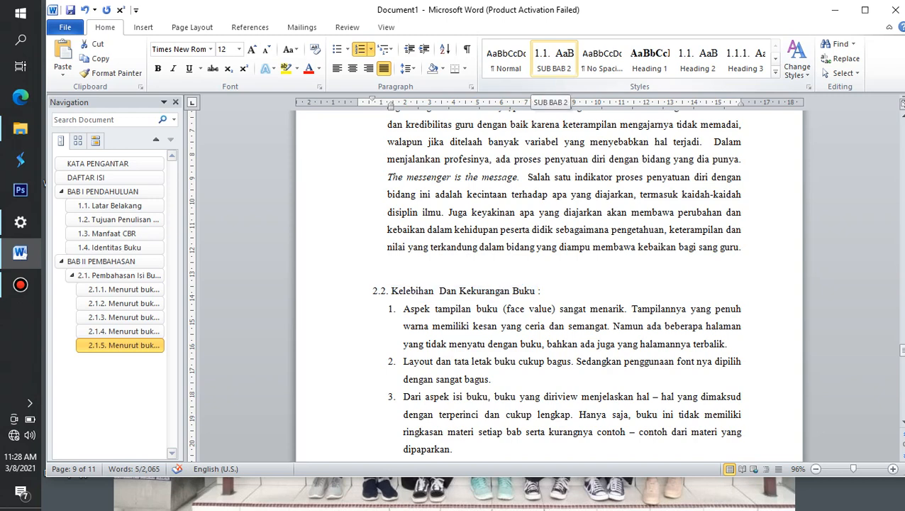
left_click(555, 61)
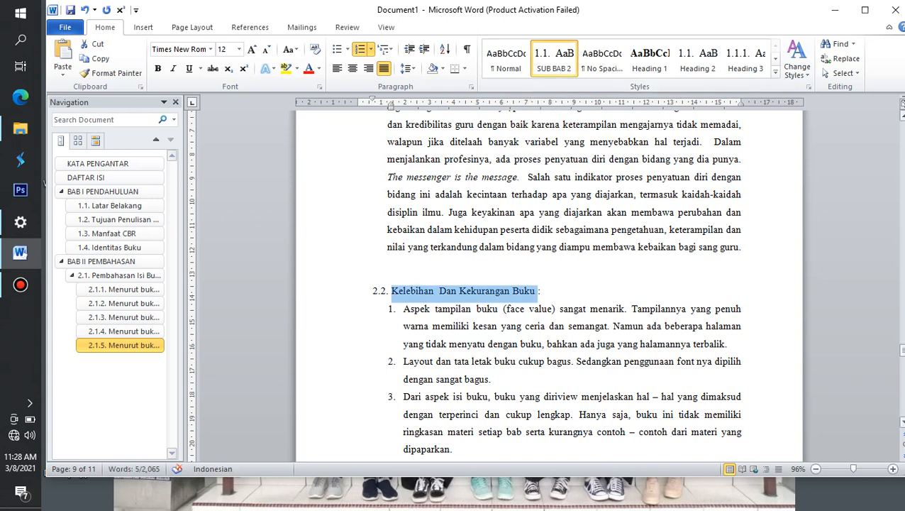
Apply the Heading 1 style to the BAB III PENUTUP chapter title on page 10
left_click_drag(903, 350, 903, 365)
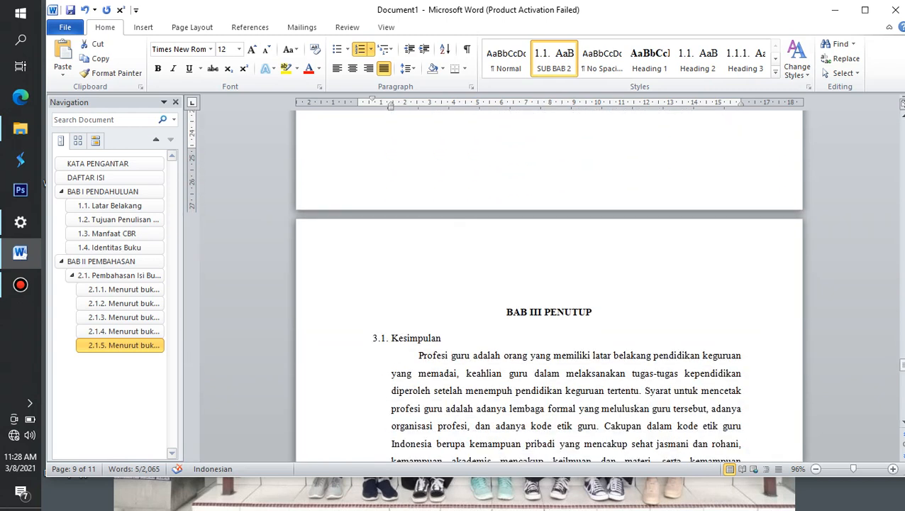
left_click(594, 313)
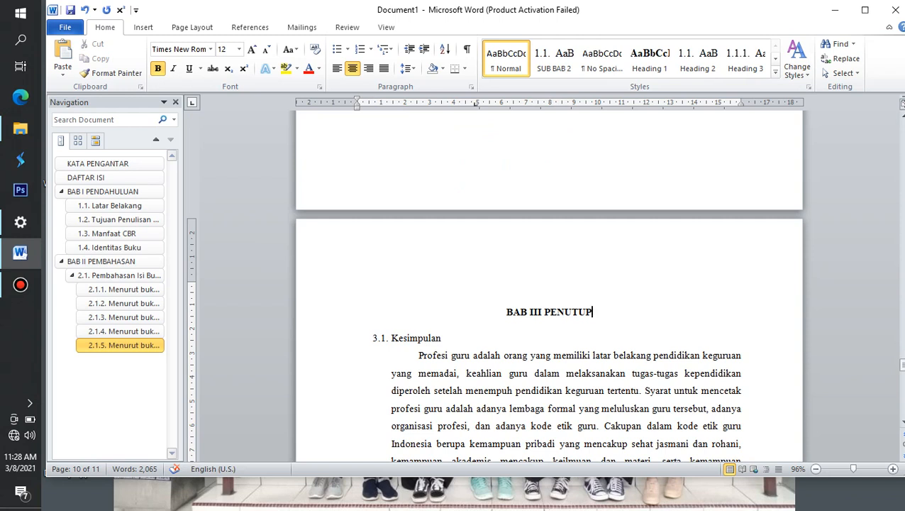
left_click_drag(594, 312, 506, 312)
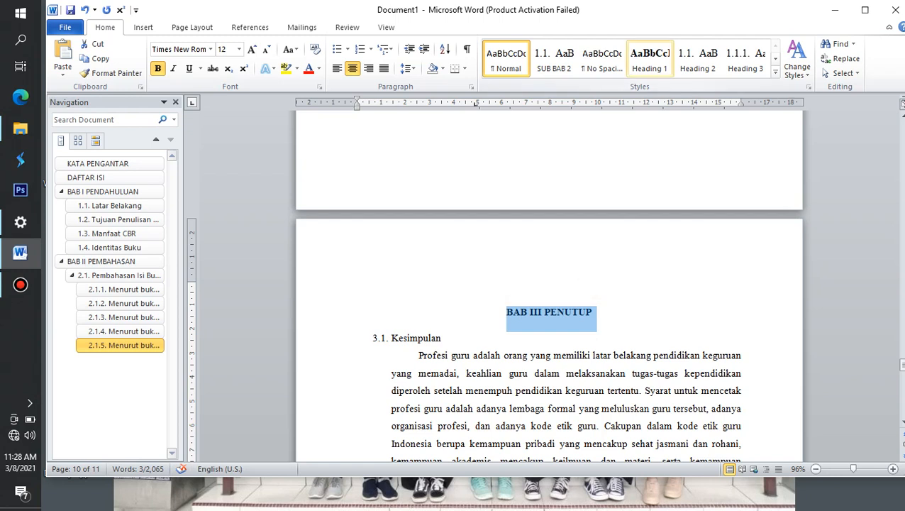
left_click(650, 60)
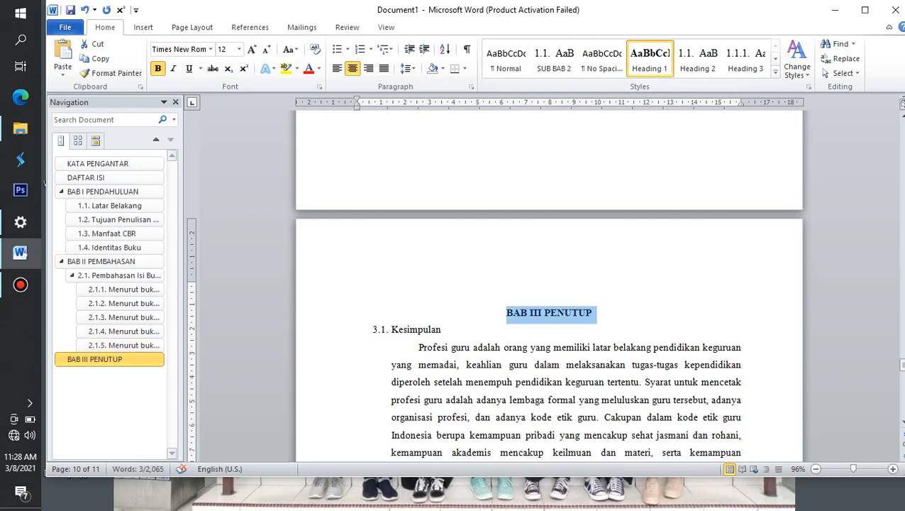
Save the 3.1. Kesimpulan subheading's formatting as a new quick style named SUB BAB 3, based on Heading 2
left_click(442, 330)
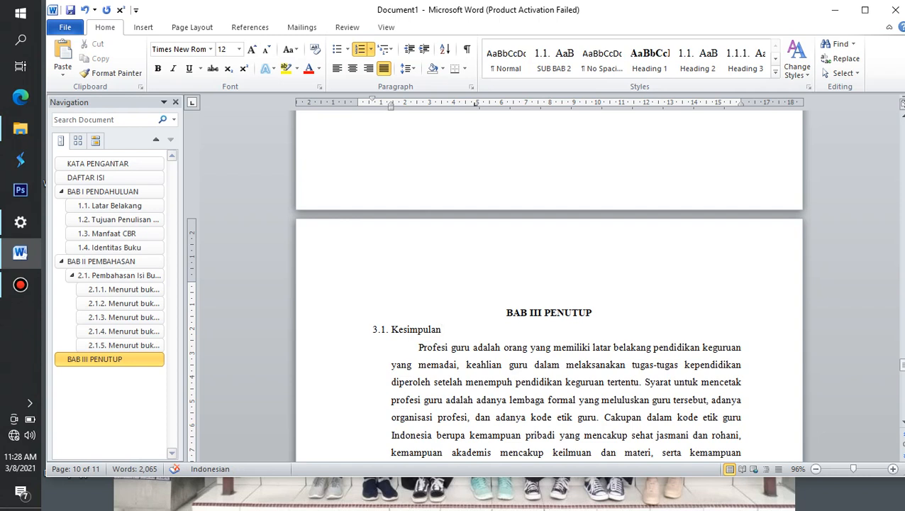
left_click_drag(443, 330, 392, 330)
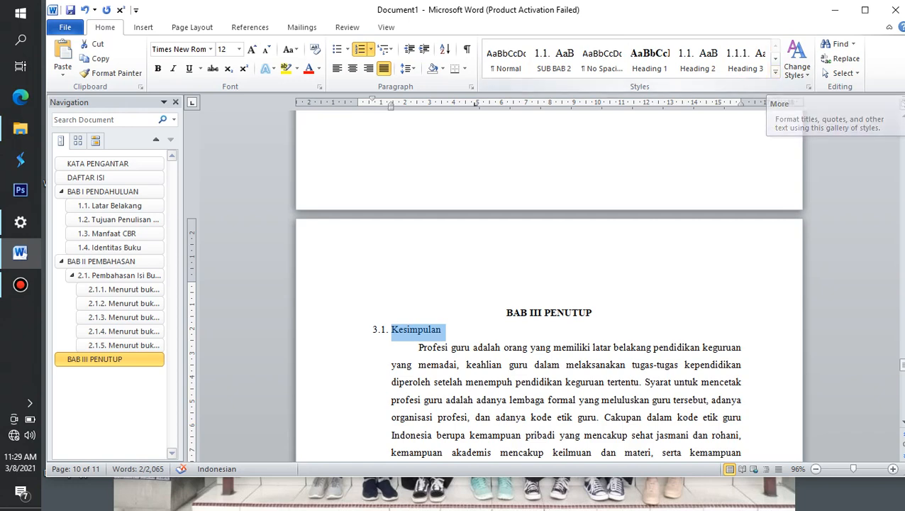
left_click(776, 71)
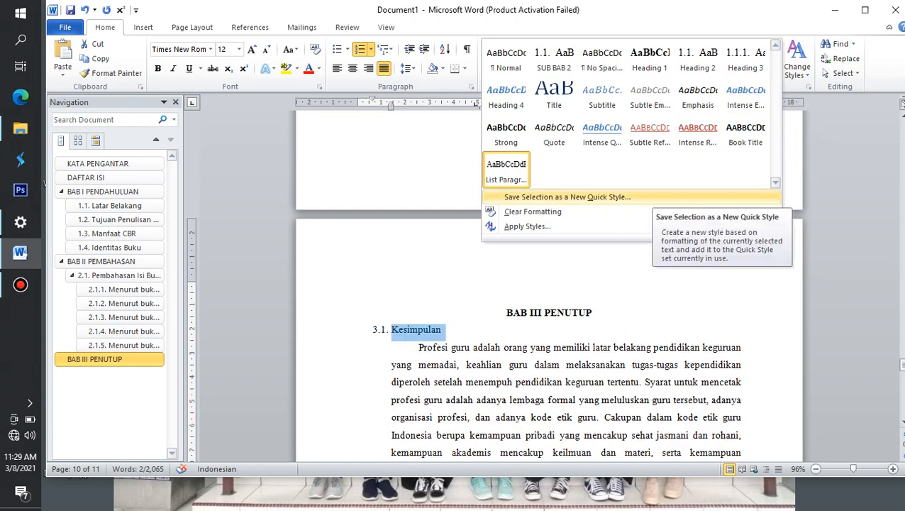
left_click(568, 197)
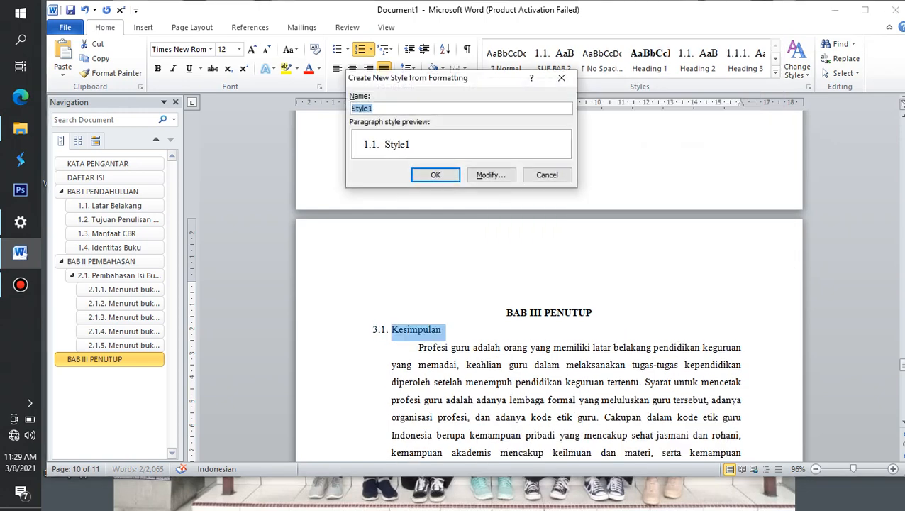
type("SUB BAB 3")
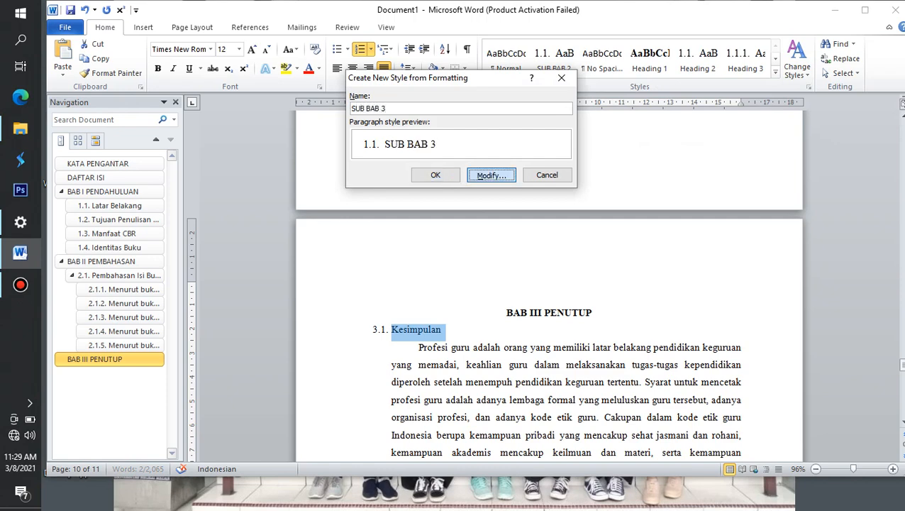
left_click(490, 174)
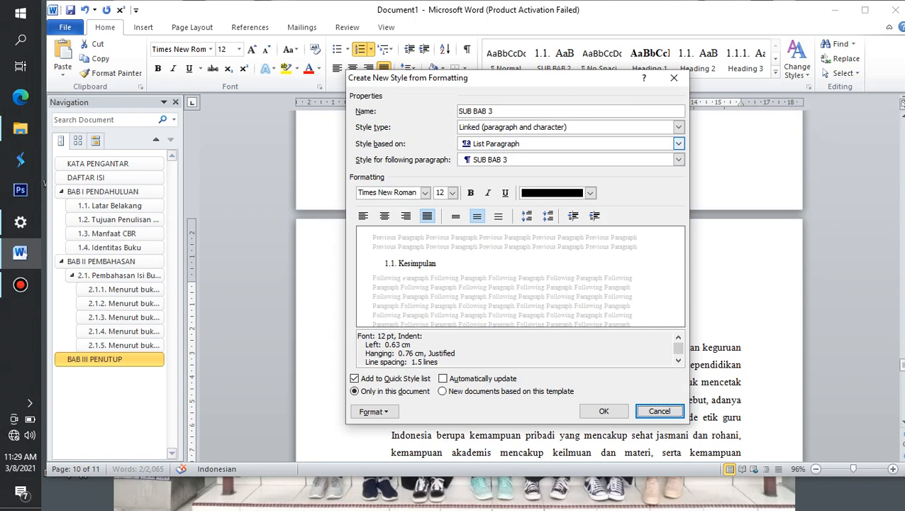
left_click(678, 143)
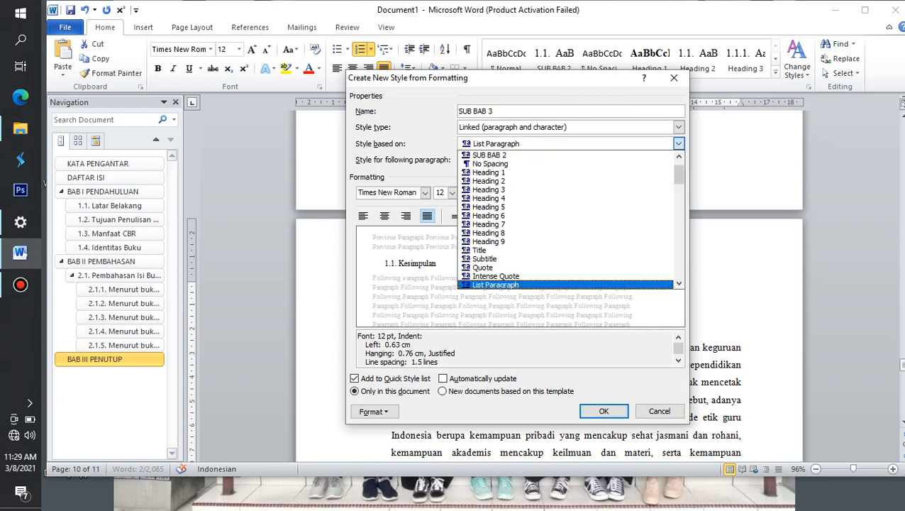
key("Return")
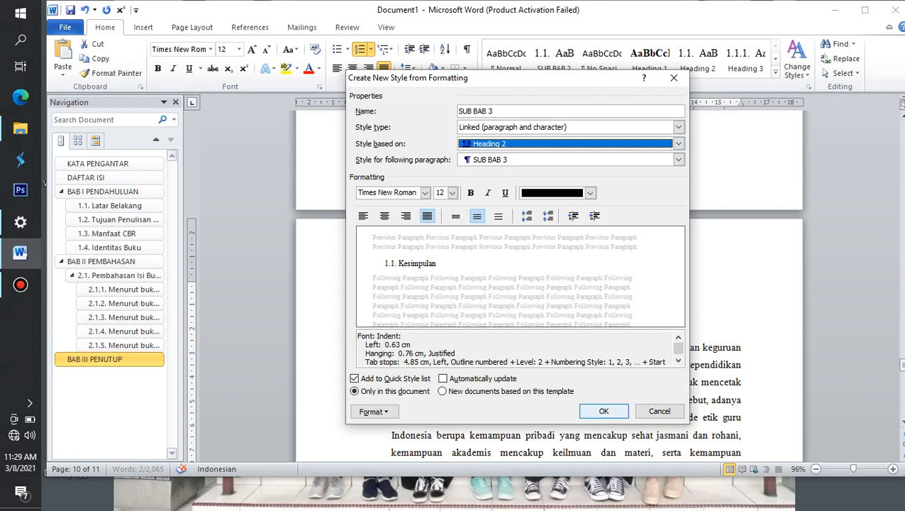
left_click(604, 411)
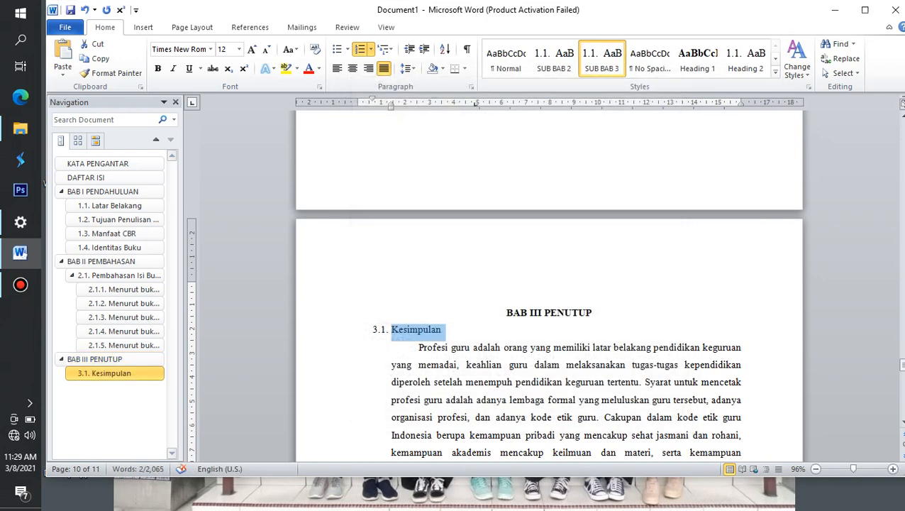
Apply the SUB BAB 3 style to the 3.2. Rekomendasi subheading text on page 10
left_click_drag(902, 364, 903, 373)
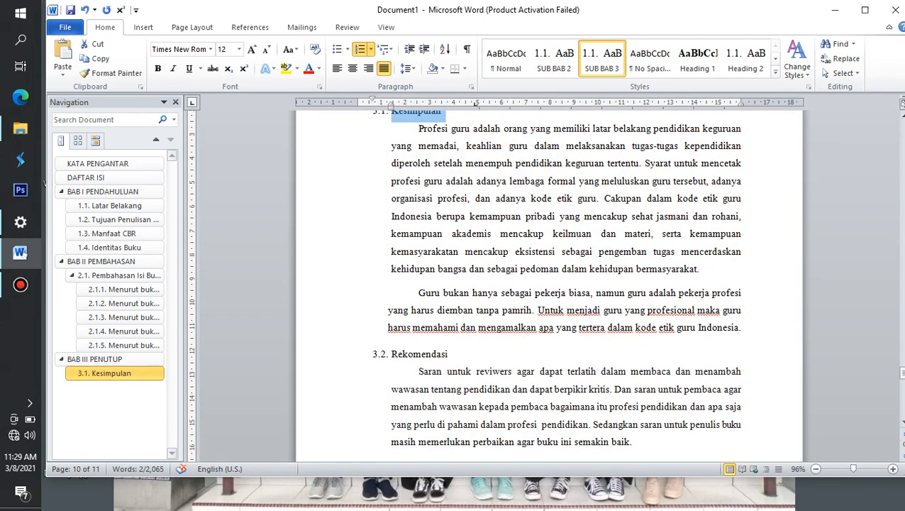
left_click_drag(448, 354, 392, 354)
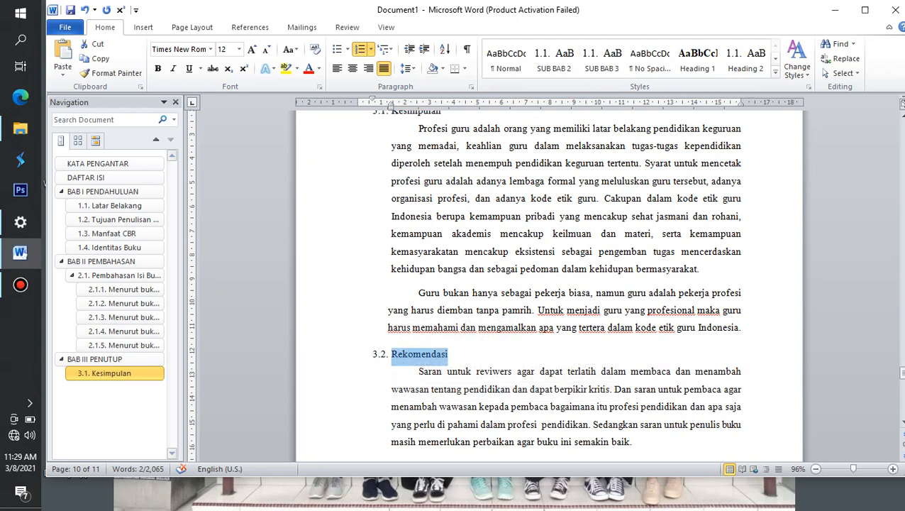
left_click(601, 59)
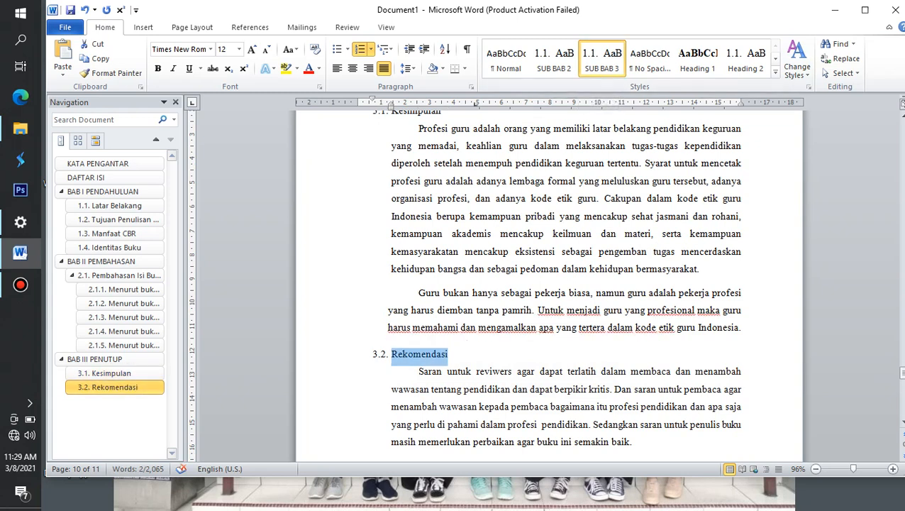
Apply the Heading 1 style to the DAFTAR PUSTAKA title on page 11
left_click_drag(901, 380, 901, 388)
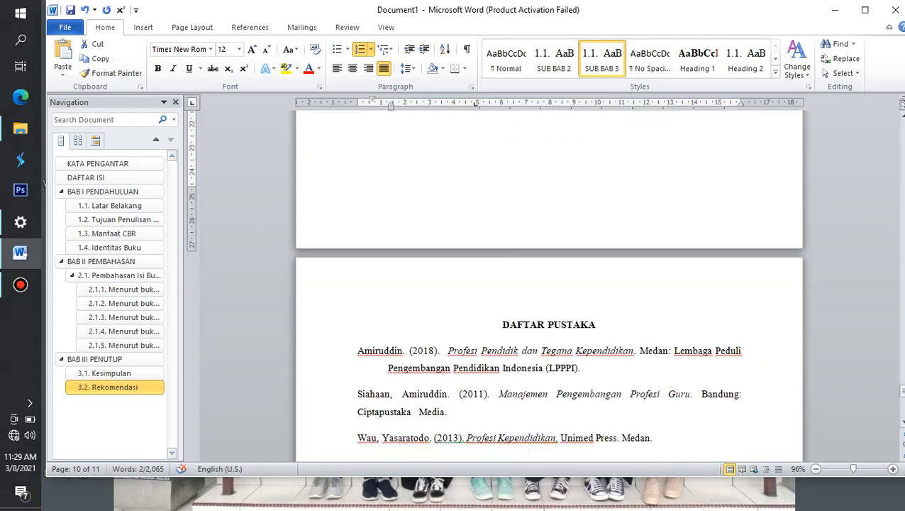
left_click(598, 325)
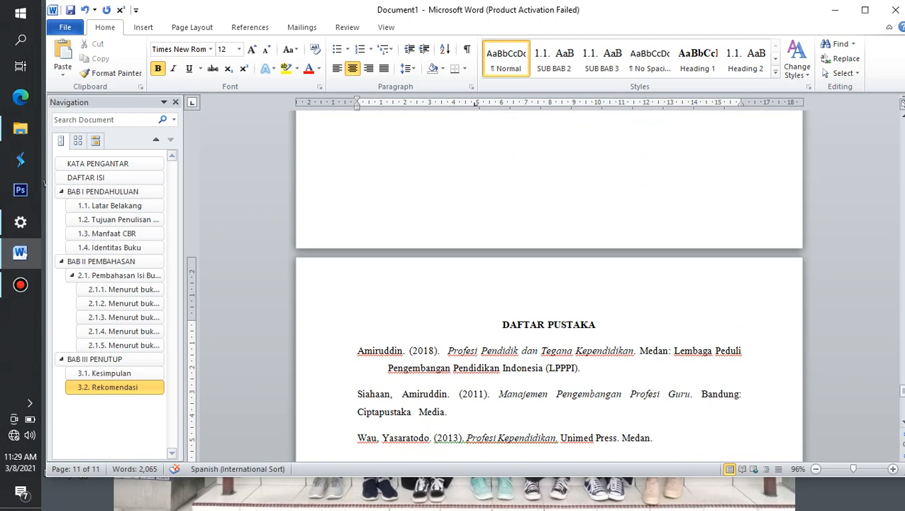
left_click_drag(598, 325, 502, 325)
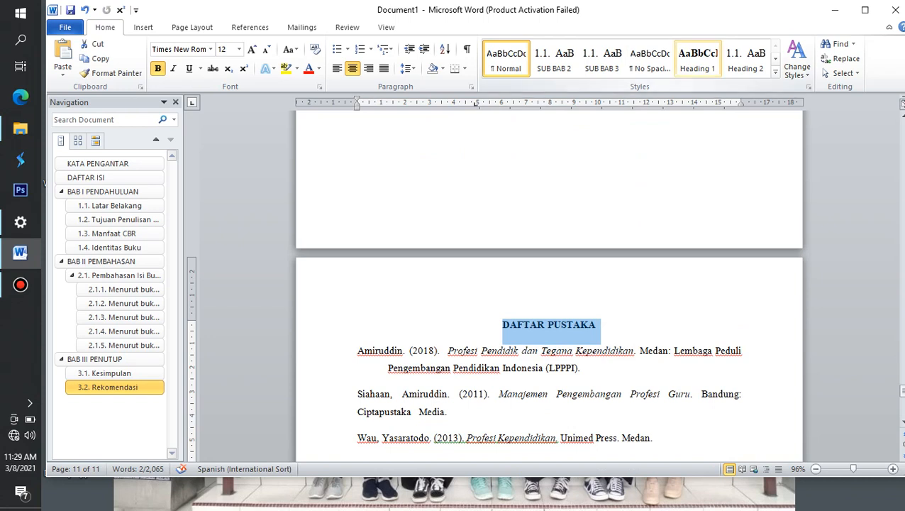
left_click(697, 60)
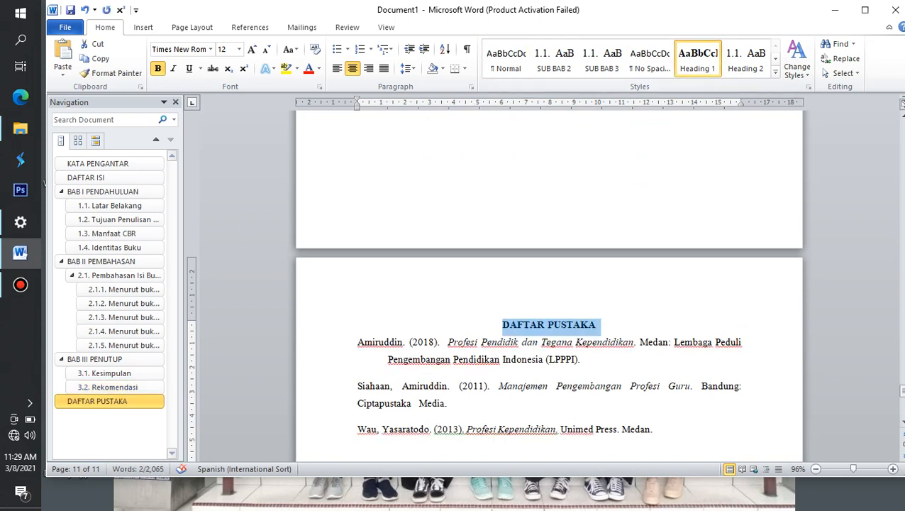
Insert an Automatic Table 1 table of contents on a new justified line below the DAFTAR ISI title on page 1
left_click_drag(902, 391, 903, 125)
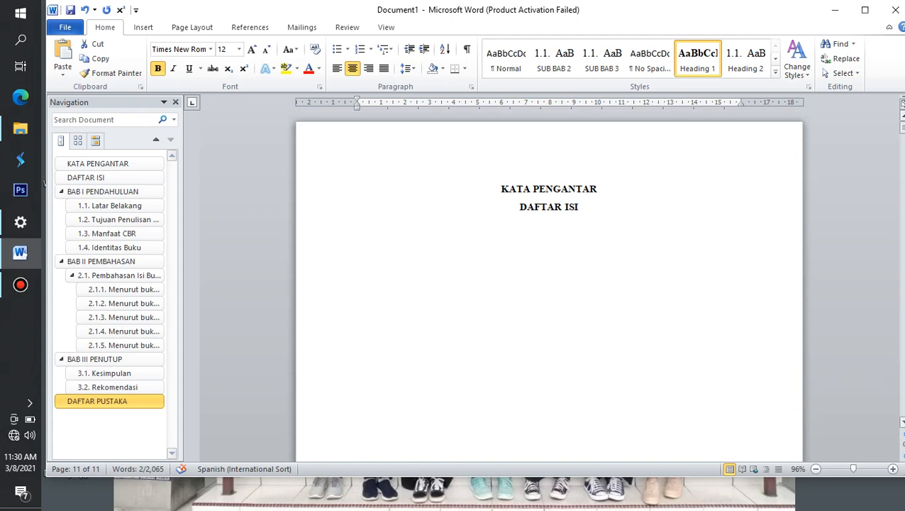
left_click(579, 208)
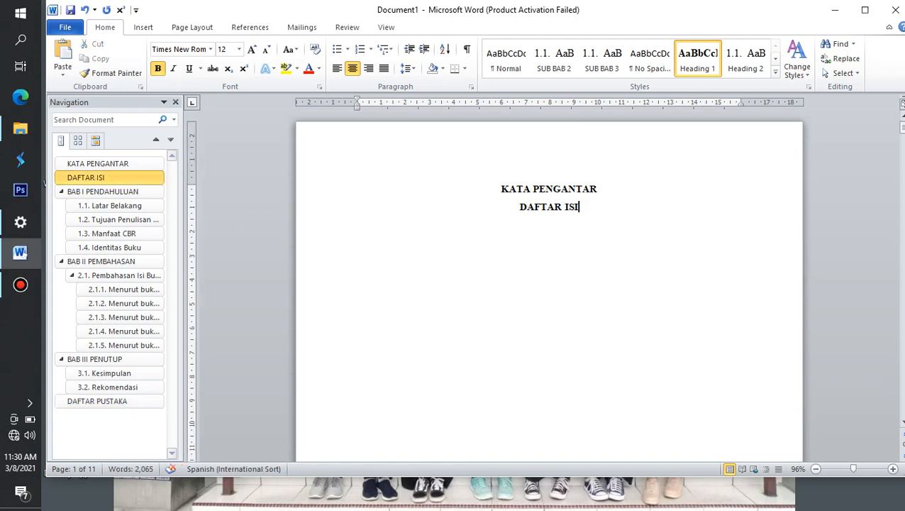
key("Return")
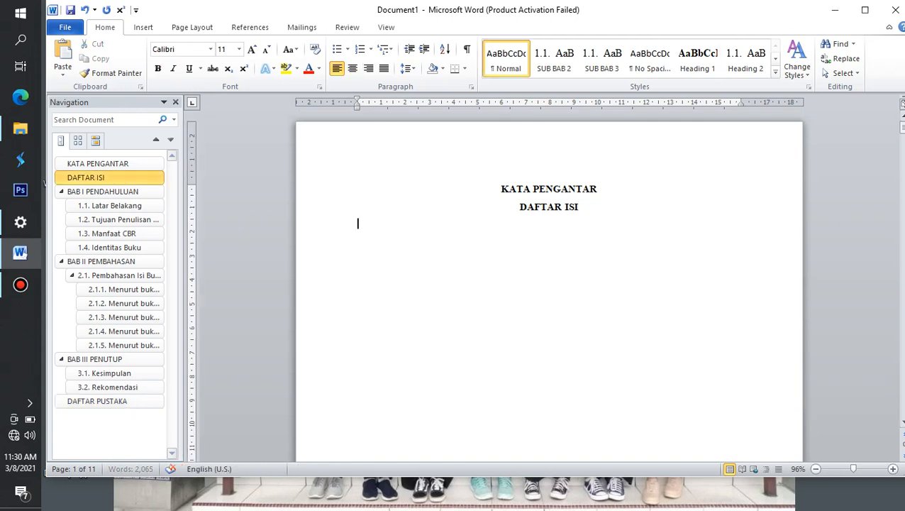
left_click(384, 69)
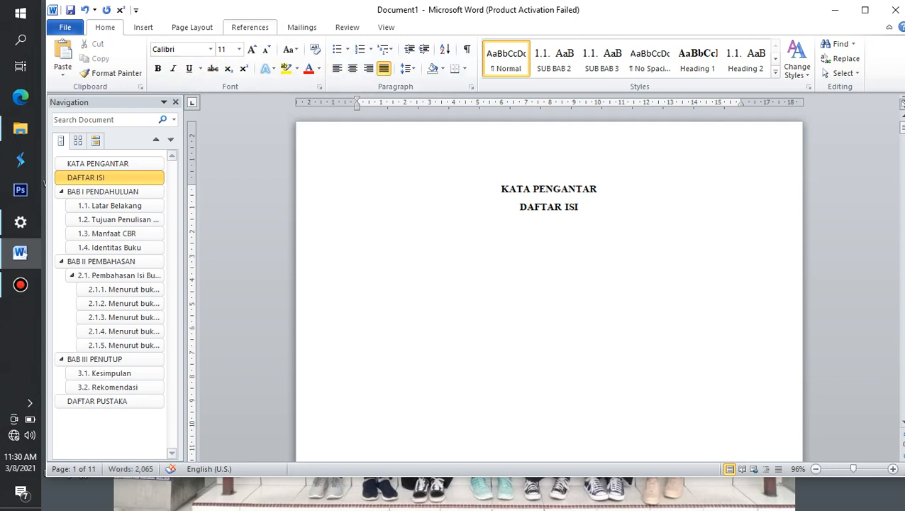
left_click(250, 27)
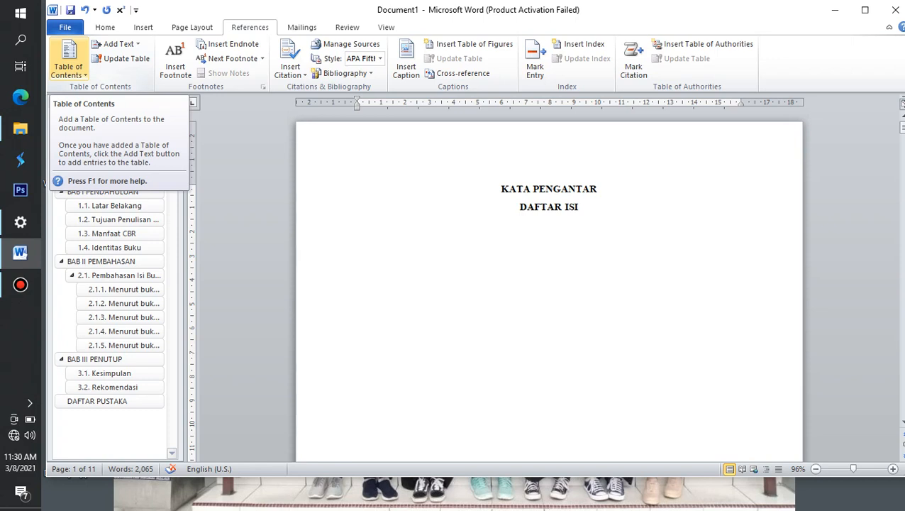
left_click(68, 67)
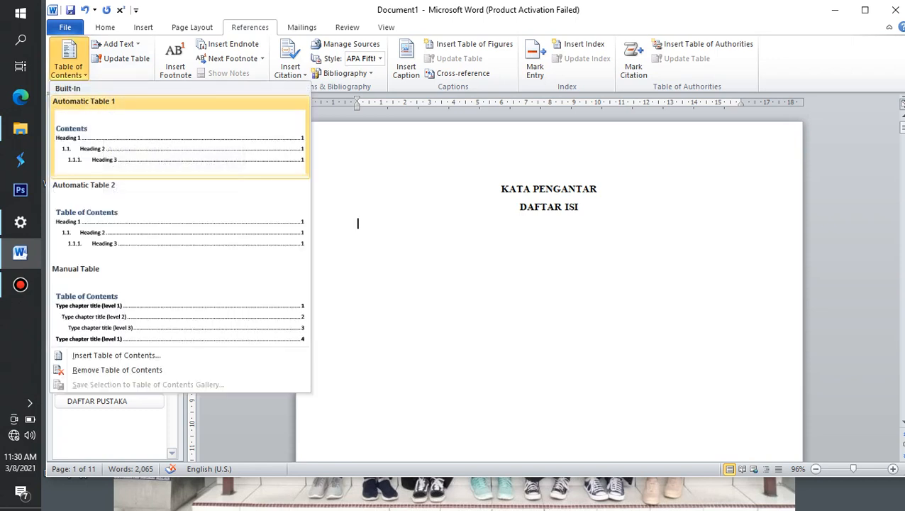
left_click(177, 139)
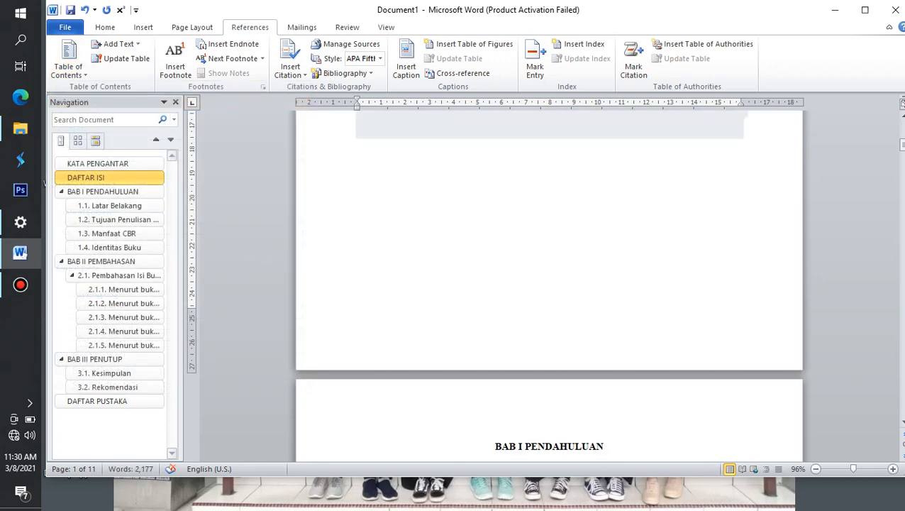
Delete the Contents heading text above the entries of the table of contents
left_click_drag(903, 145, 904, 131)
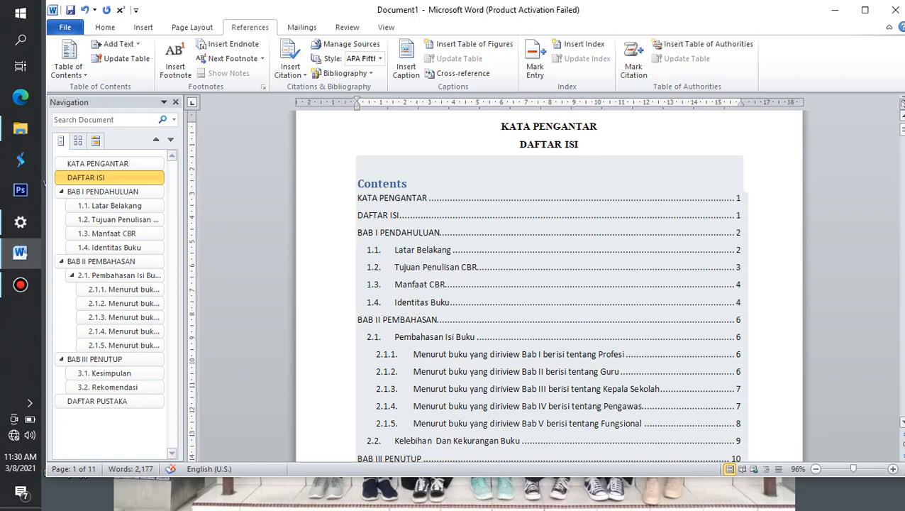
left_click(551, 233)
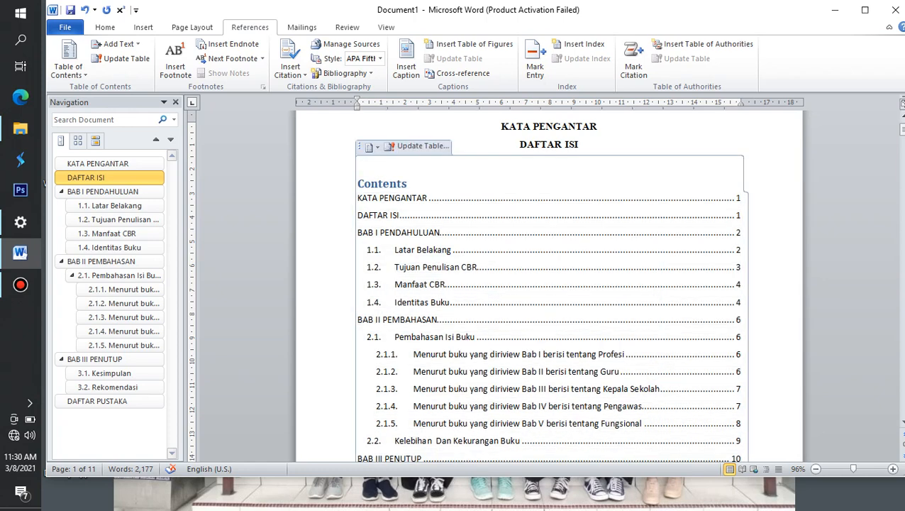
key("BackSpace")
key("BackSpace")
key("BackSpace")
key("BackSpace")
key("BackSpace")
key("BackSpace")
key("BackSpace")
key("BackSpace")
Make the KATA PENGANTAR entry in the table of contents bold
mouse_move(357, 198)
left_mouse_down()
mouse_move(428, 199)
mouse_move(358, 199)
left_mouse_up()
left_click(105, 27)
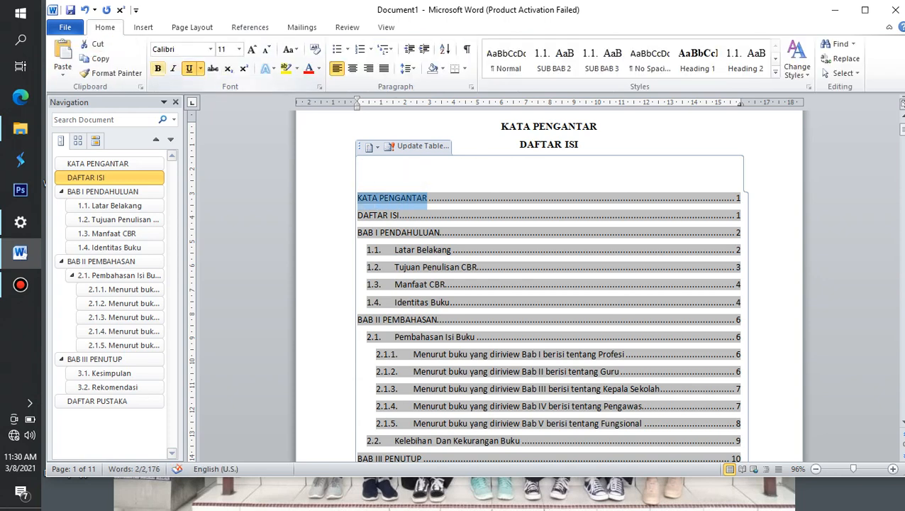
left_click(157, 68)
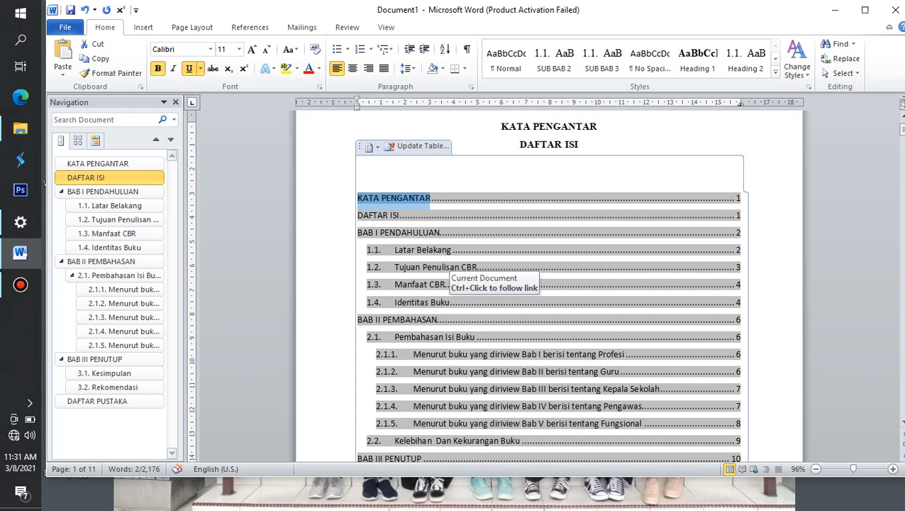
Set the font of the entire document to Times New Roman, size 12
key("ctrl+a")
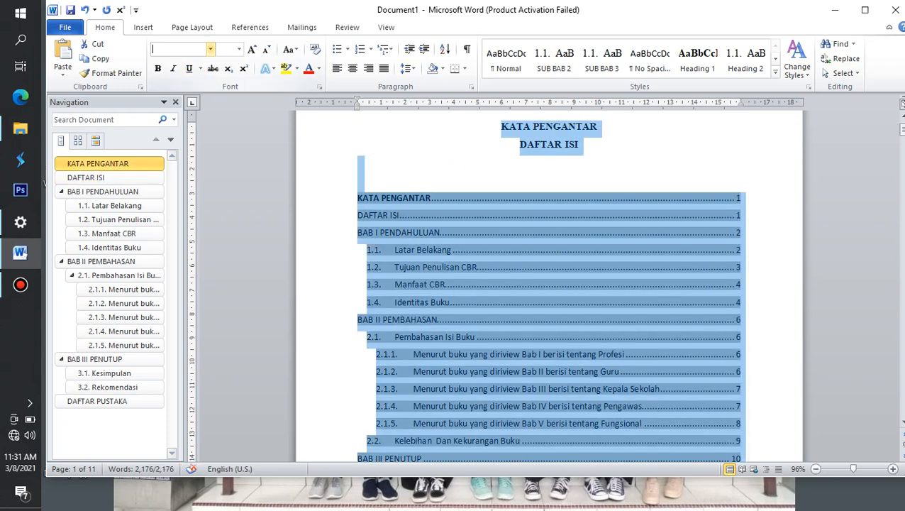
type("Times New Rom")
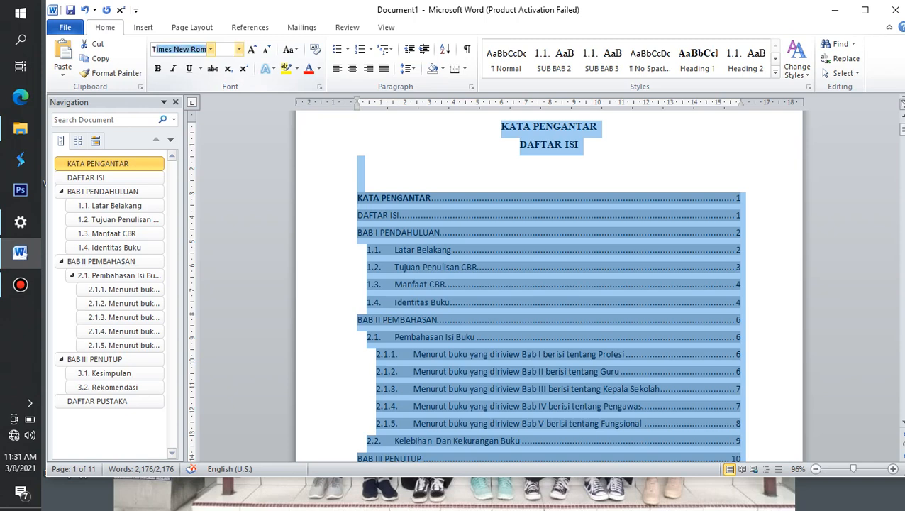
key("Tab")
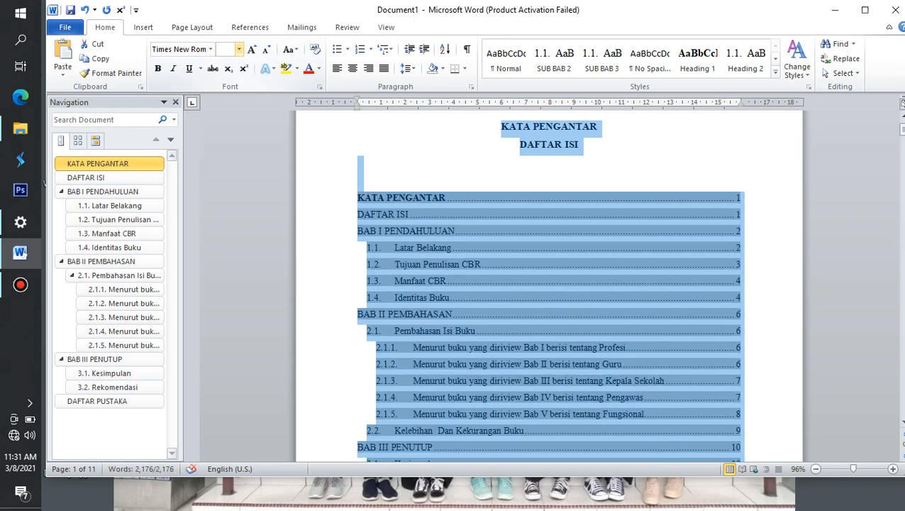
type("12")
key("Return")
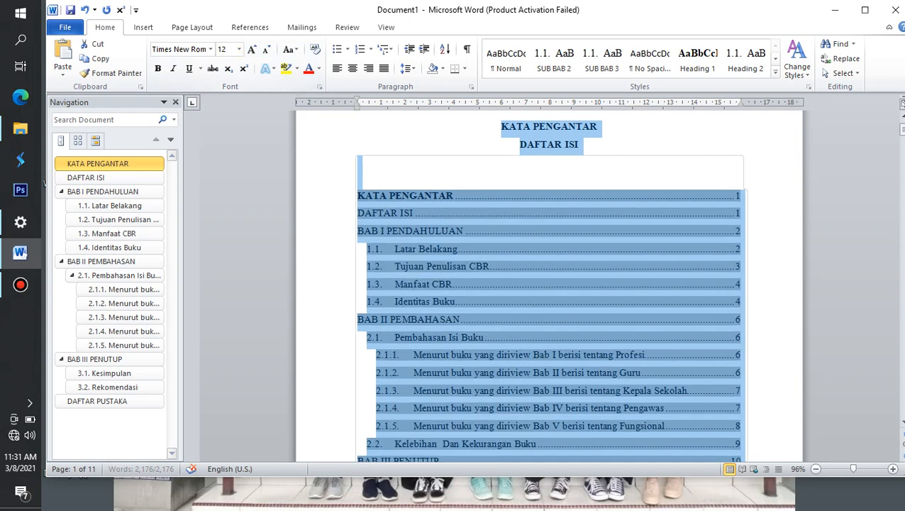
left_click(358, 180)
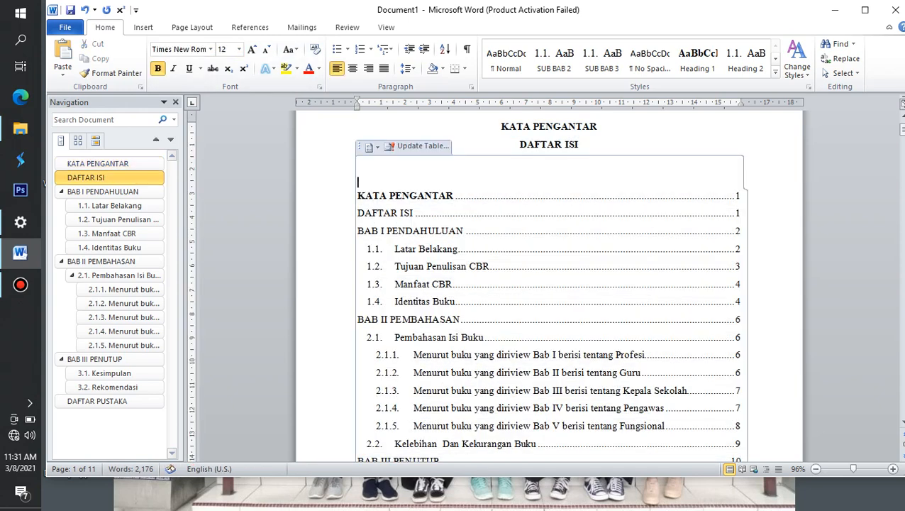
left_click(578, 144)
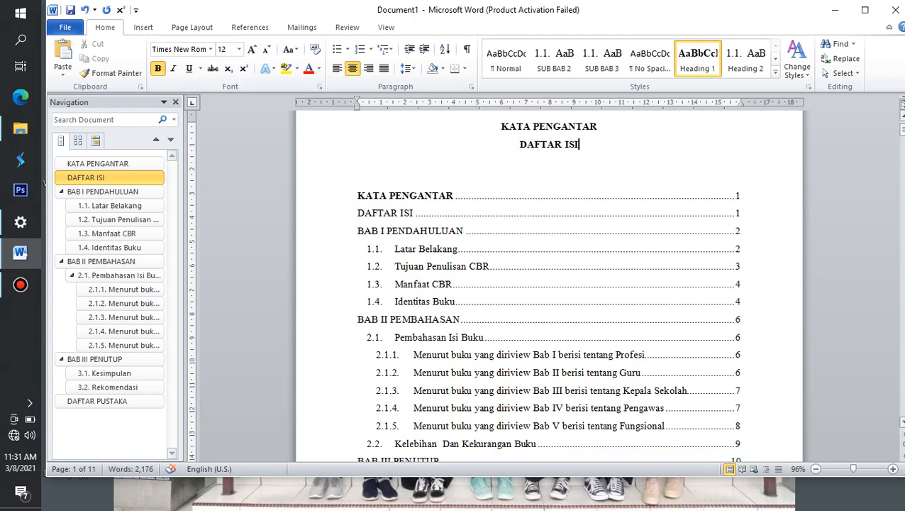
mouse_move(903, 130)
left_mouse_down()
mouse_move(903, 138)
mouse_move(903, 129)
left_mouse_up()
left_click_drag(903, 130, 903, 133)
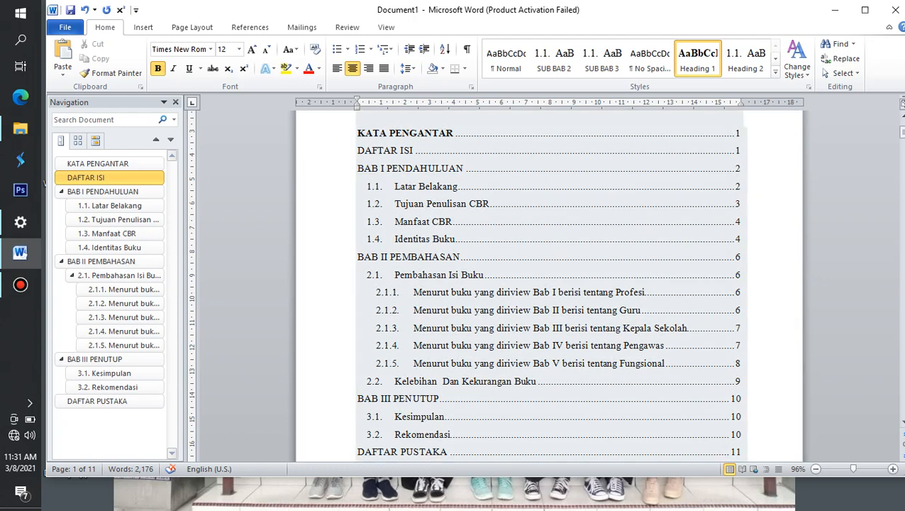
left_click(20, 285)
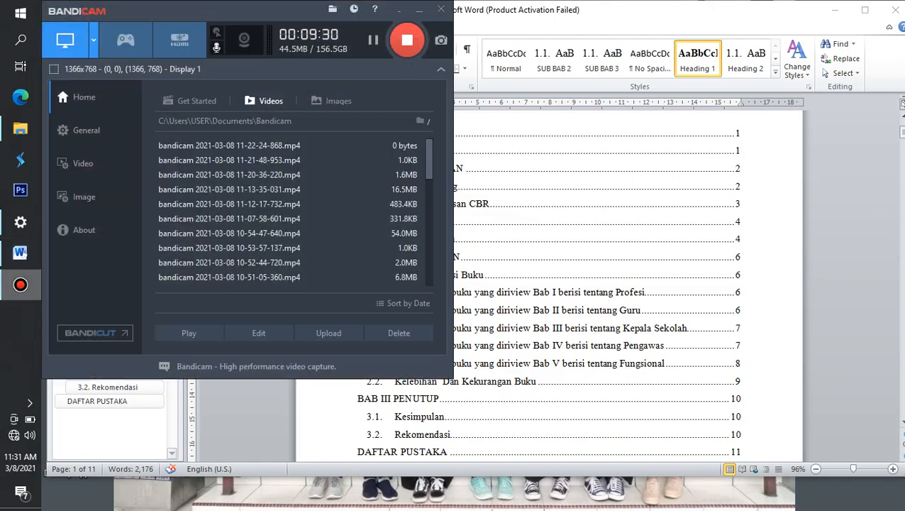